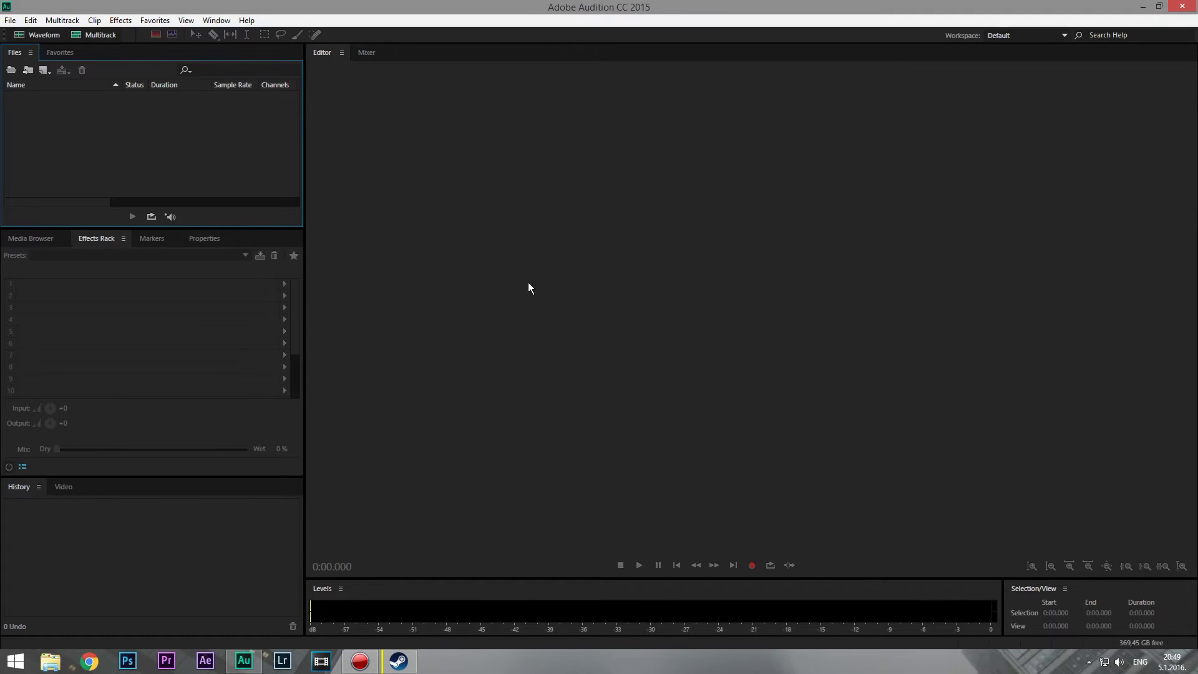
{"action": "left_click", "coordinate": [492, 252]}
{"action": "left_click", "coordinate": [199, 148]}
{"action": "left_click", "coordinate": [614, 209]}
{"action": "left_click", "coordinate": [218, 148]}
Start a new multitrack session named Youtube Test with the template set to None.
{"action": "left_click", "coordinate": [10, 20]}
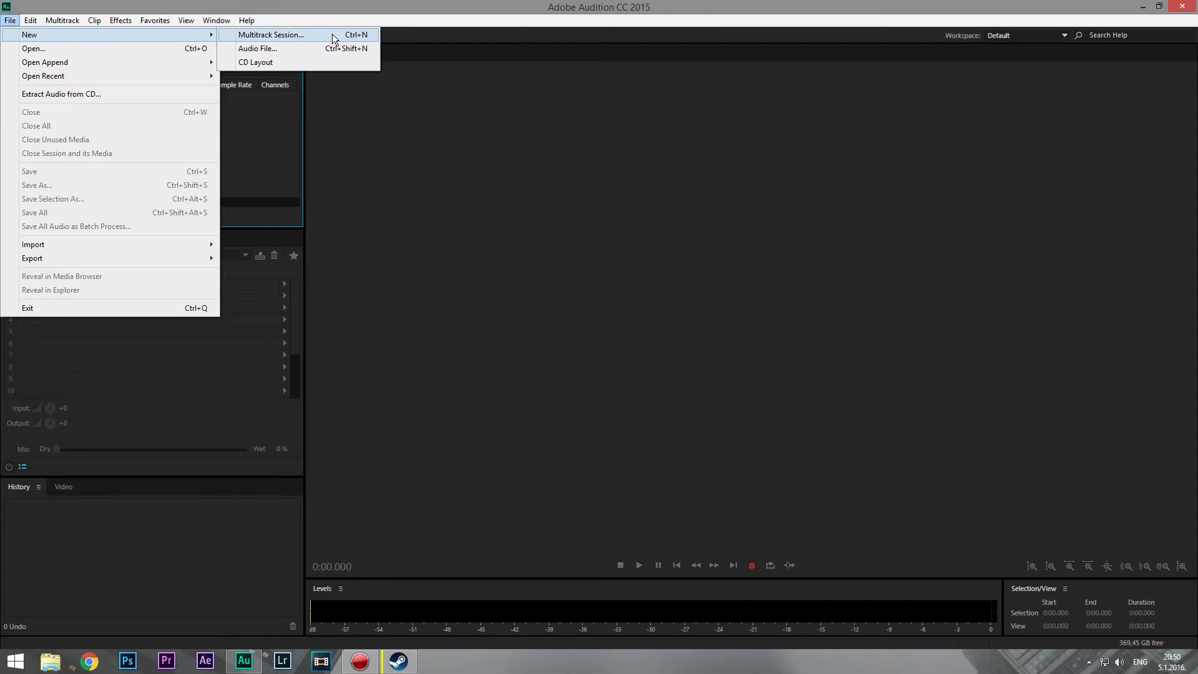
{"action": "left_click", "coordinate": [332, 38]}
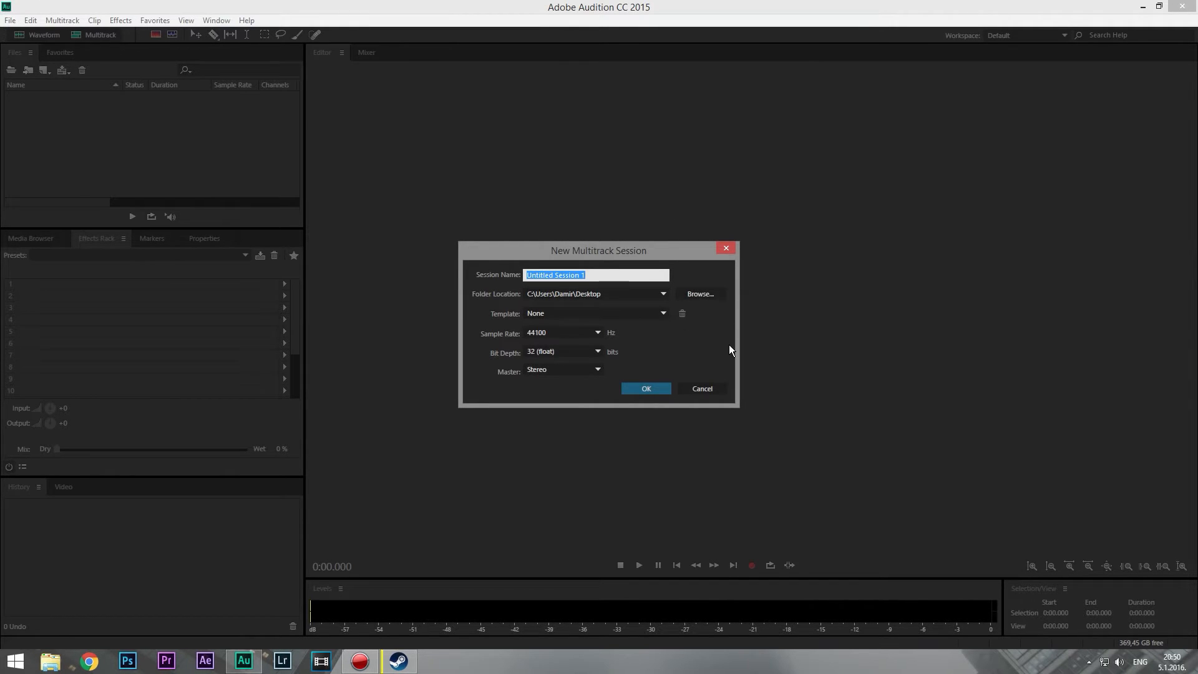
{"action": "type", "text": "Zo"}
{"action": "type", "text": "utube Test"}
{"action": "left_click", "coordinate": [562, 312]}
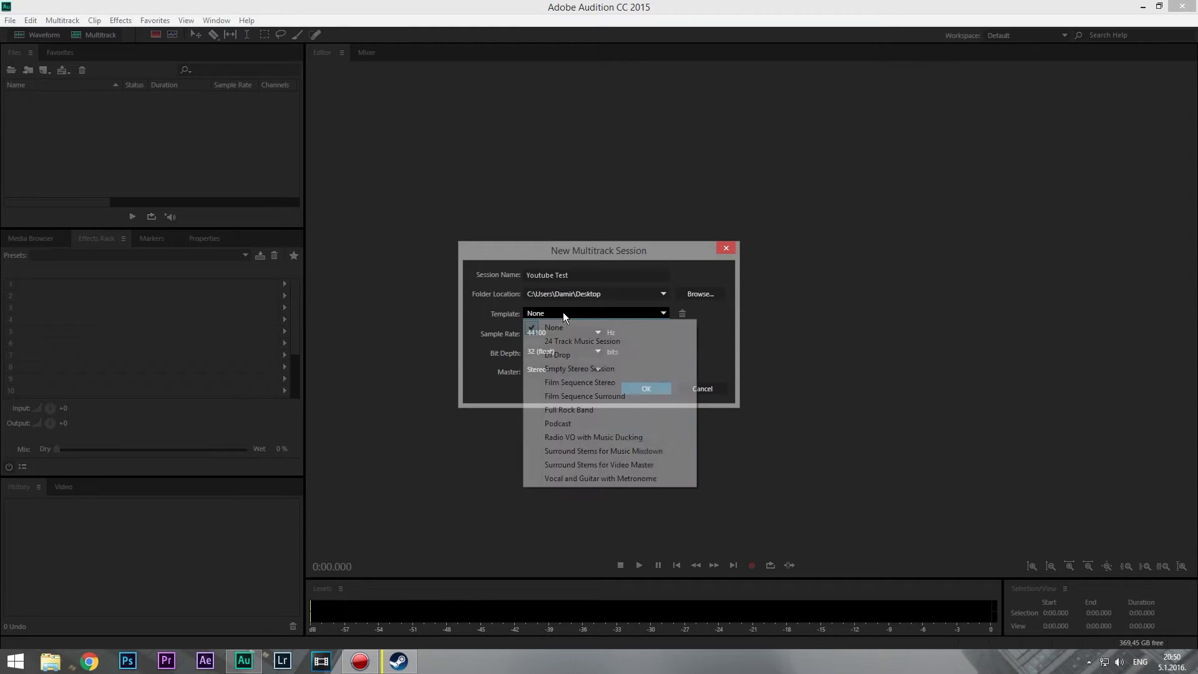
{"action": "left_click", "coordinate": [549, 327]}
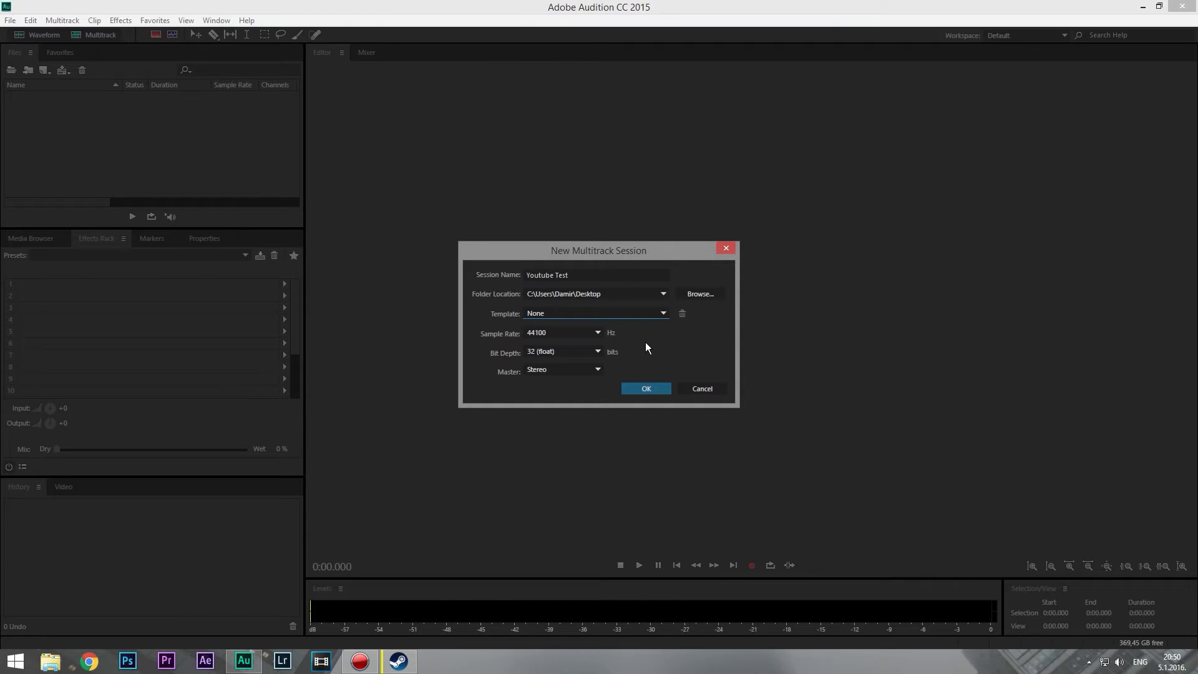
Set the session's bit depth to 32 (float) and master to Stereo, and create the session.
{"action": "left_click", "coordinate": [541, 354]}
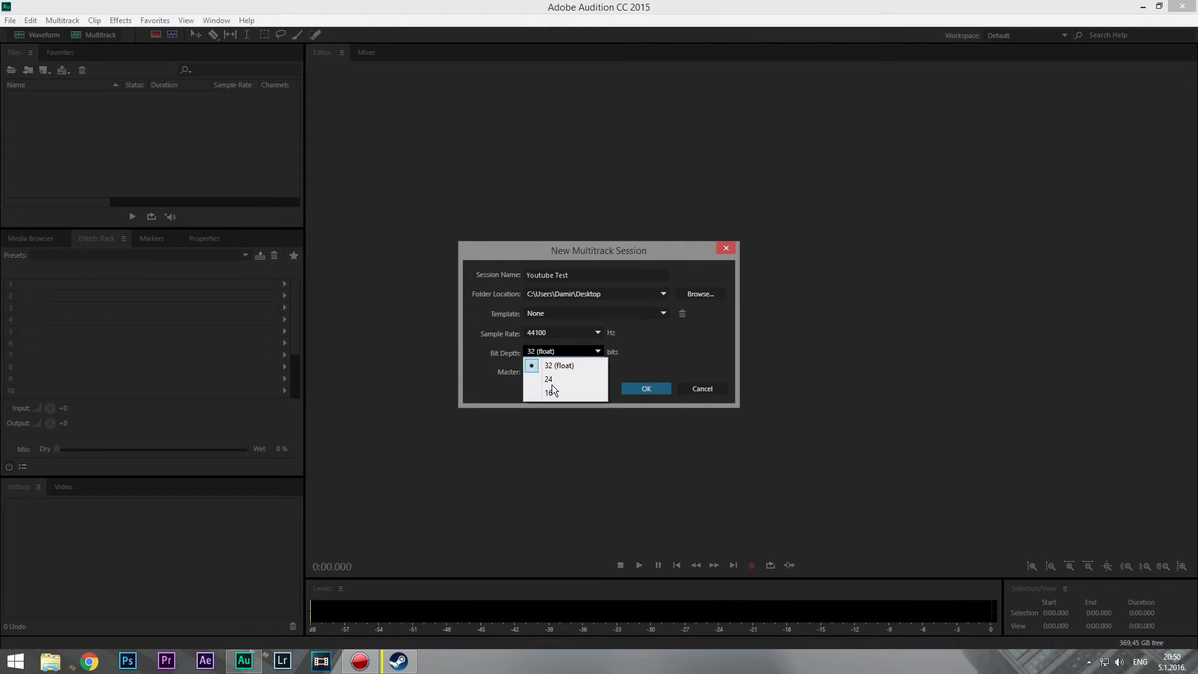
{"action": "left_click", "coordinate": [557, 364]}
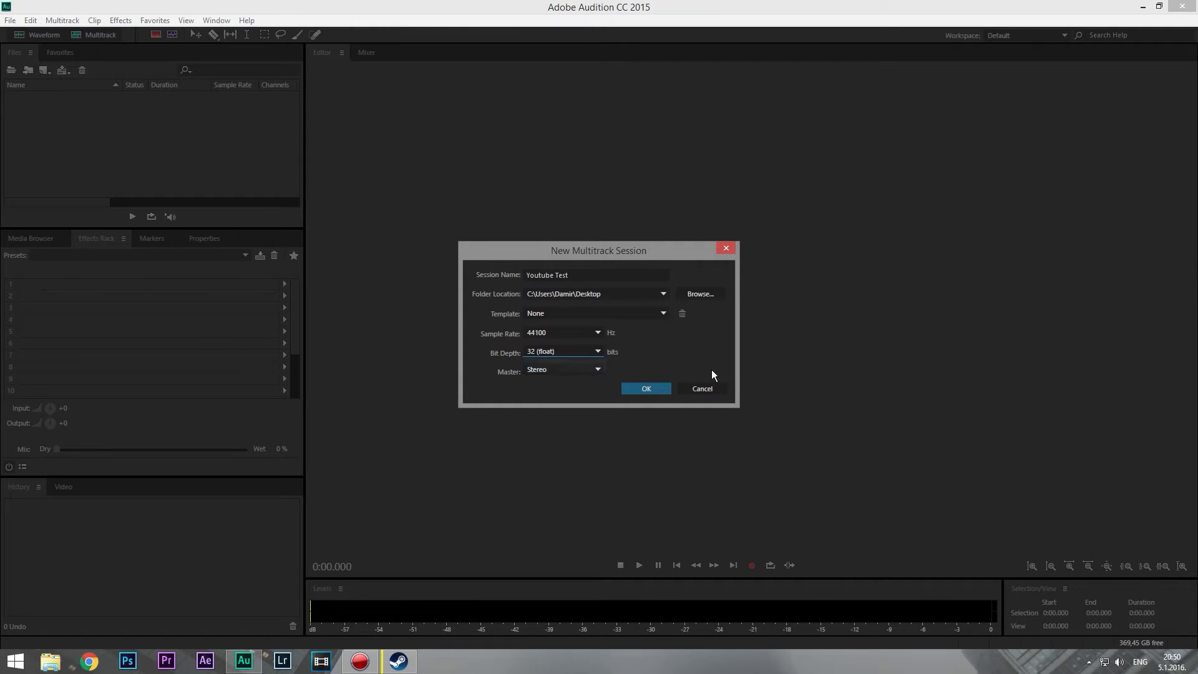
{"action": "left_click", "coordinate": [564, 369]}
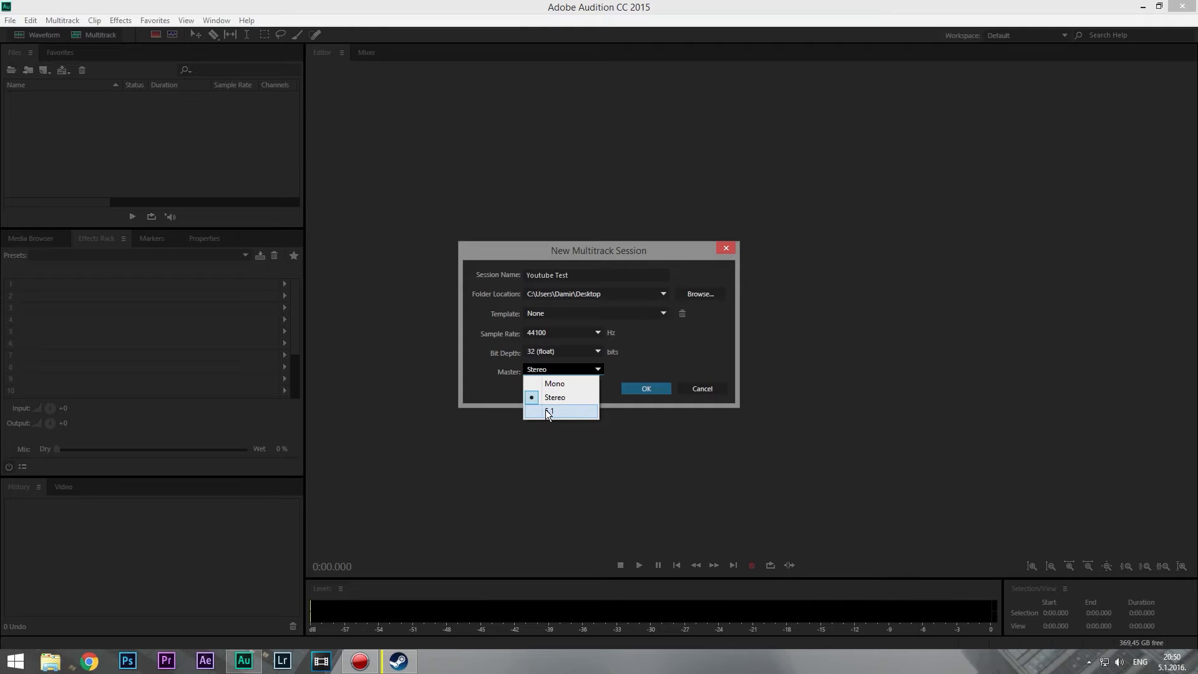
{"action": "left_click", "coordinate": [564, 396]}
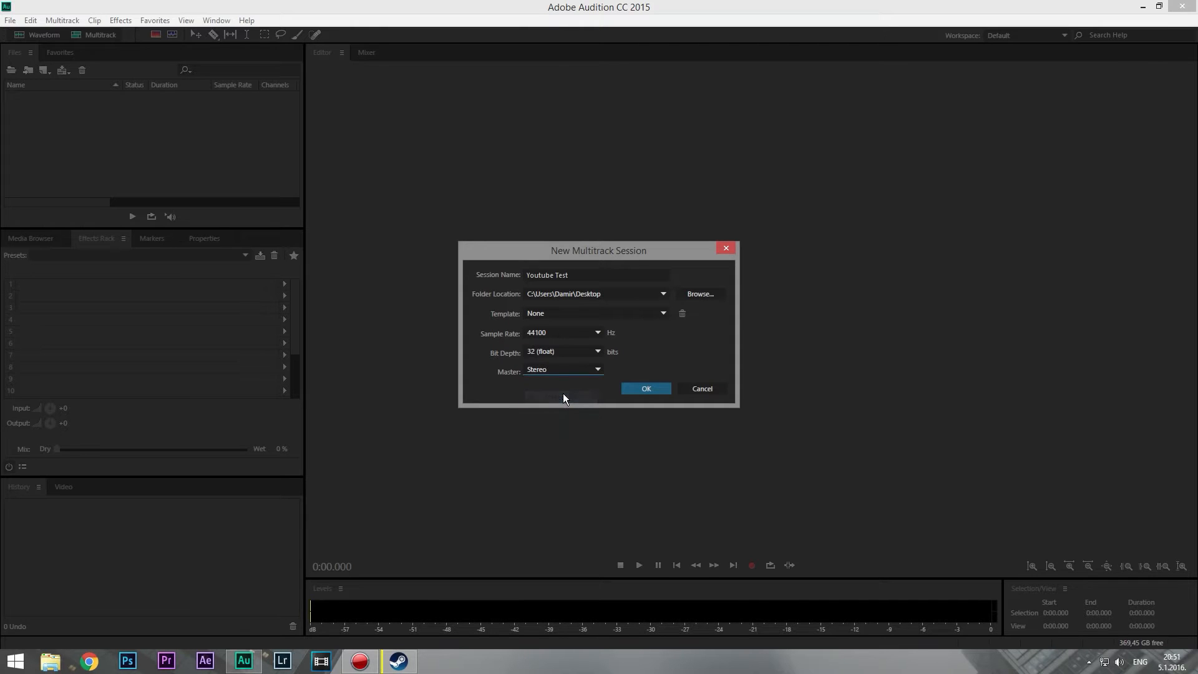
{"action": "left_click", "coordinate": [636, 387]}
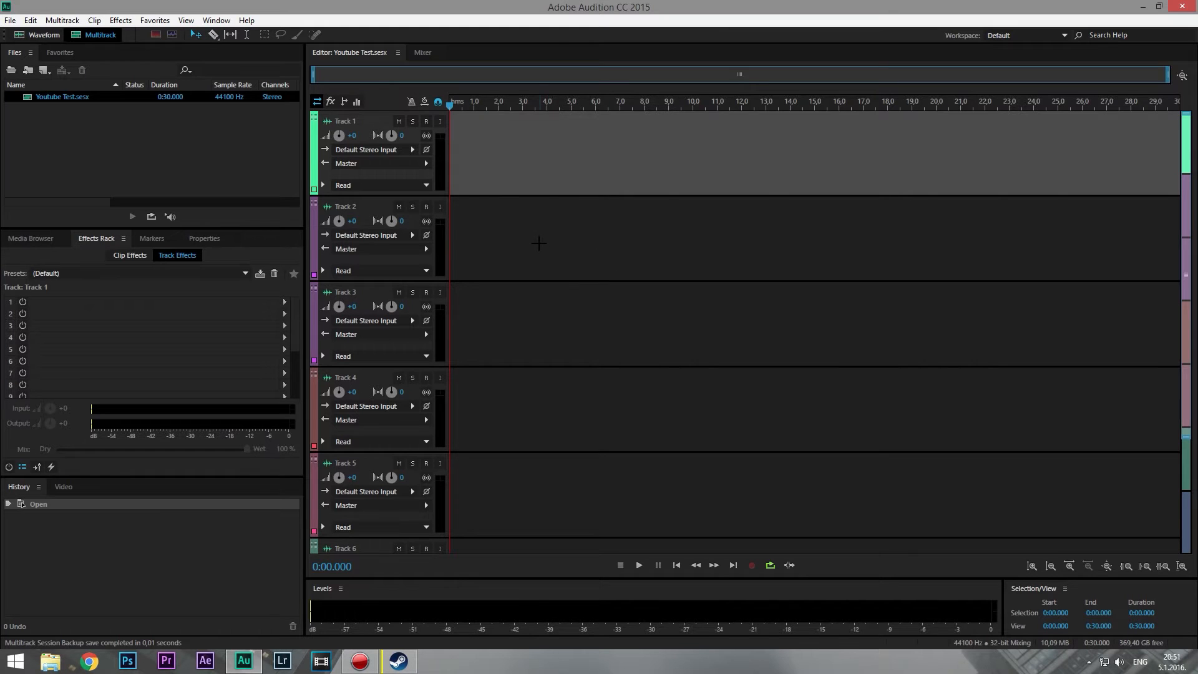
{"action": "left_click", "coordinate": [539, 243]}
{"action": "left_click", "coordinate": [561, 153]}
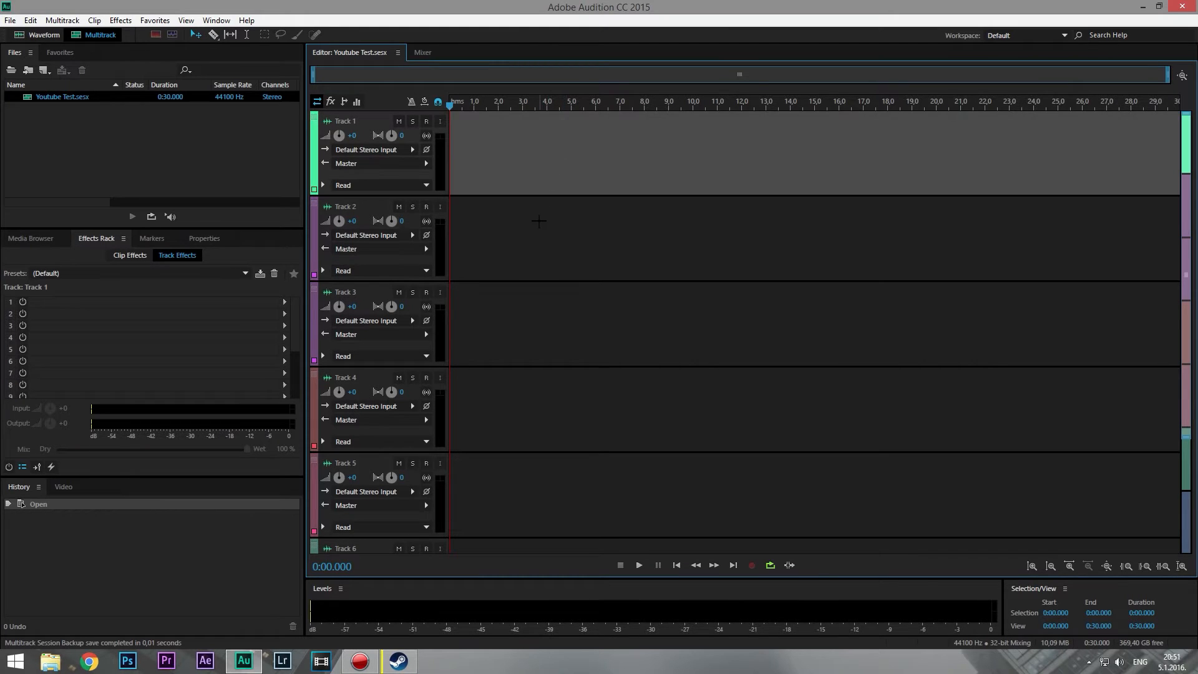
{"action": "left_click", "coordinate": [577, 215]}
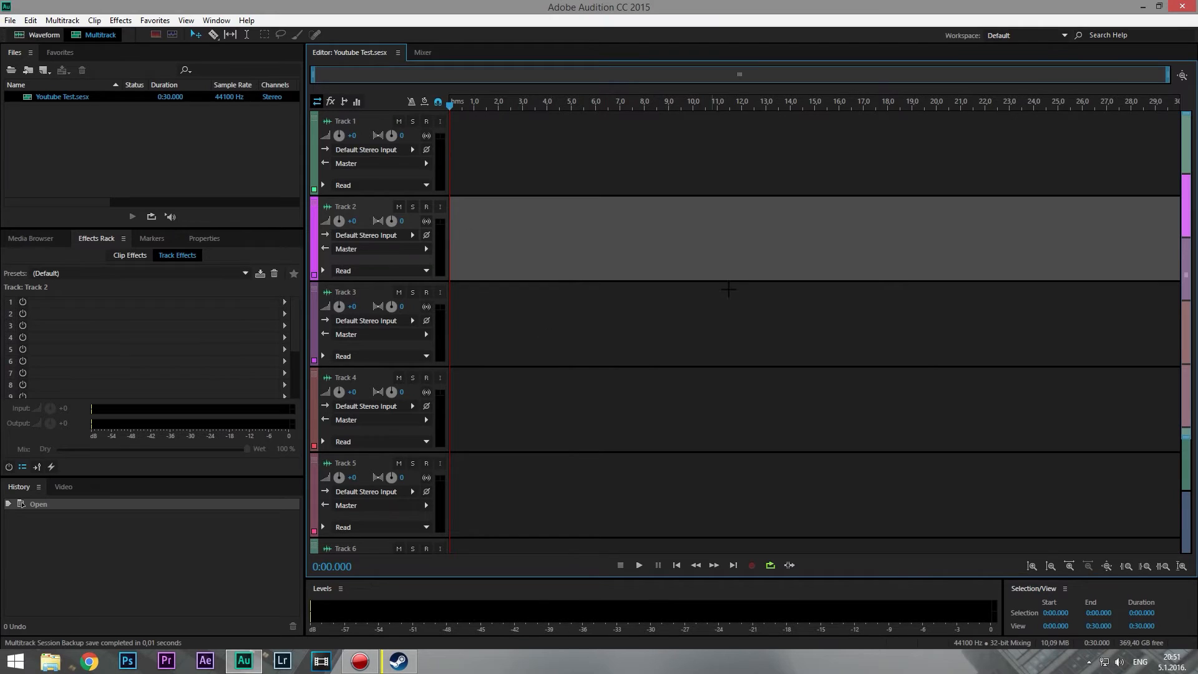
{"action": "left_click", "coordinate": [760, 338]}
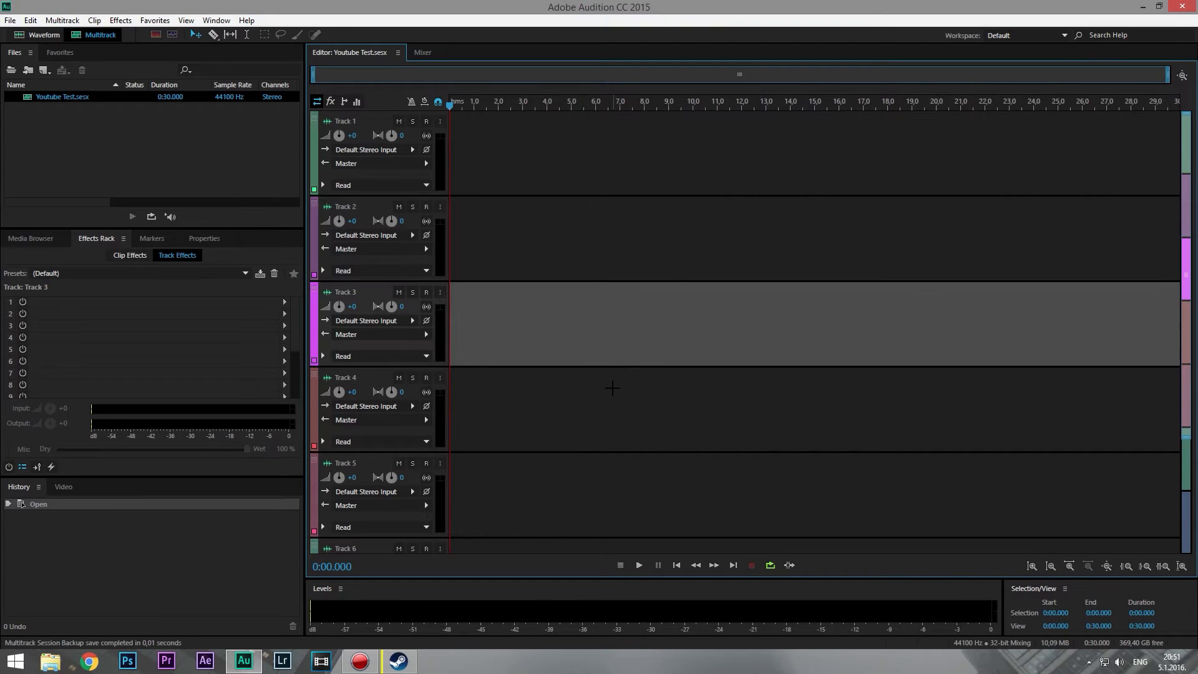
{"action": "left_click", "coordinate": [561, 446]}
{"action": "left_click", "coordinate": [593, 476]}
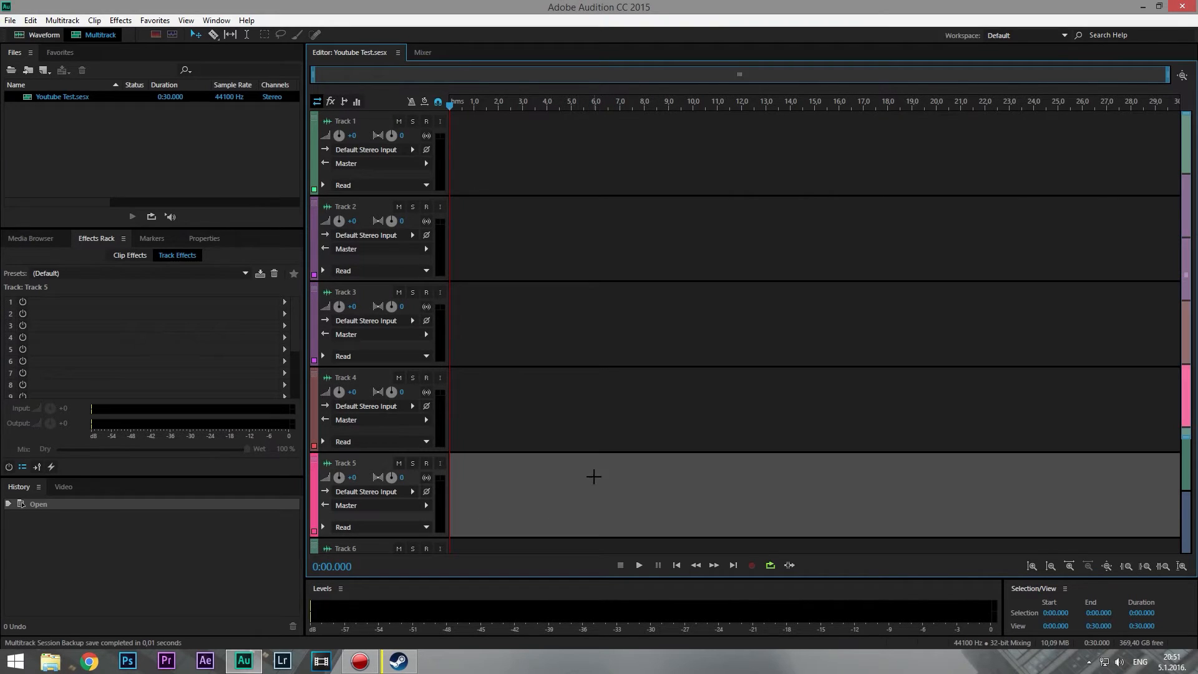
Create a new audio file named Test 1 at 44100 Hz, Stereo, 32 (float) in the waveform editor.
{"action": "left_click", "coordinate": [34, 36]}
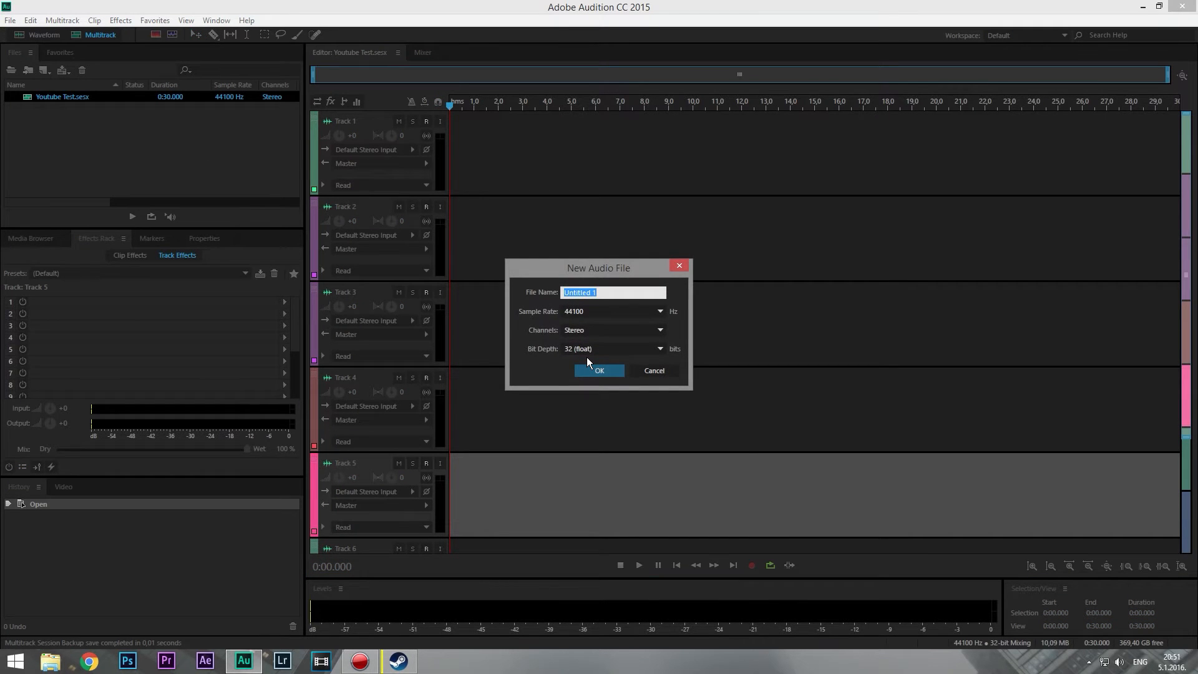
{"action": "type", "text": "Test 1"}
{"action": "left_click", "coordinate": [589, 370]}
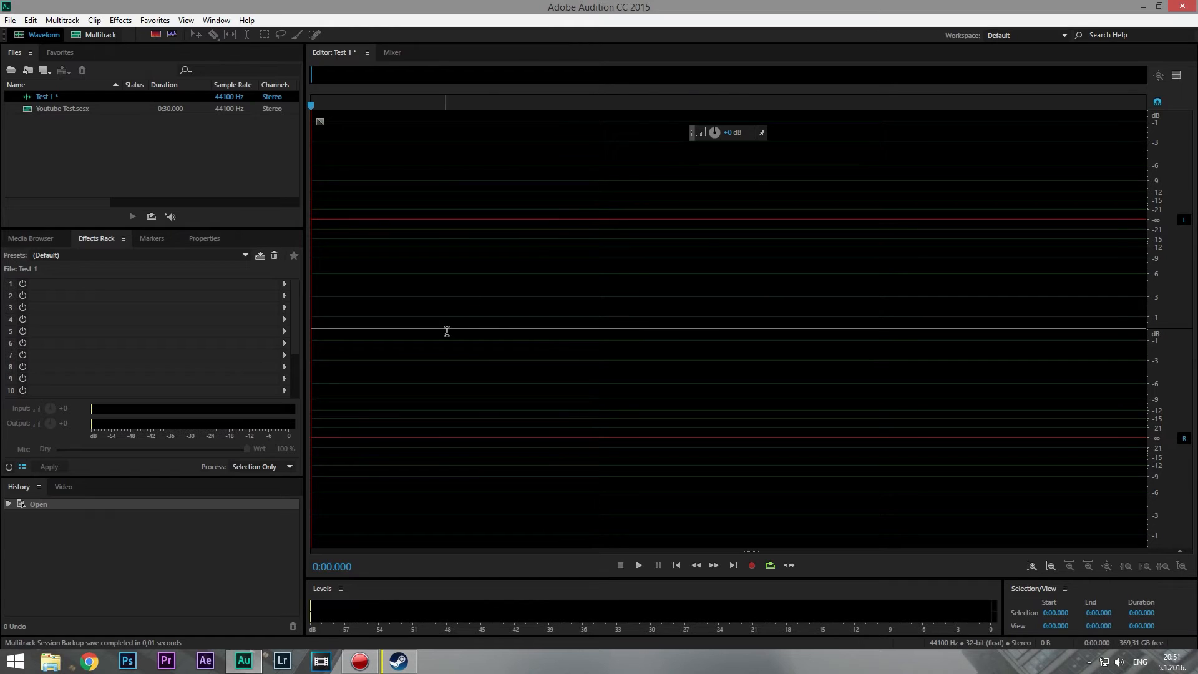
View the multitrack session and return to the Test 1 waveform.
{"action": "left_click", "coordinate": [229, 154]}
{"action": "key", "text": "Down"}
{"action": "left_click", "coordinate": [96, 33]}
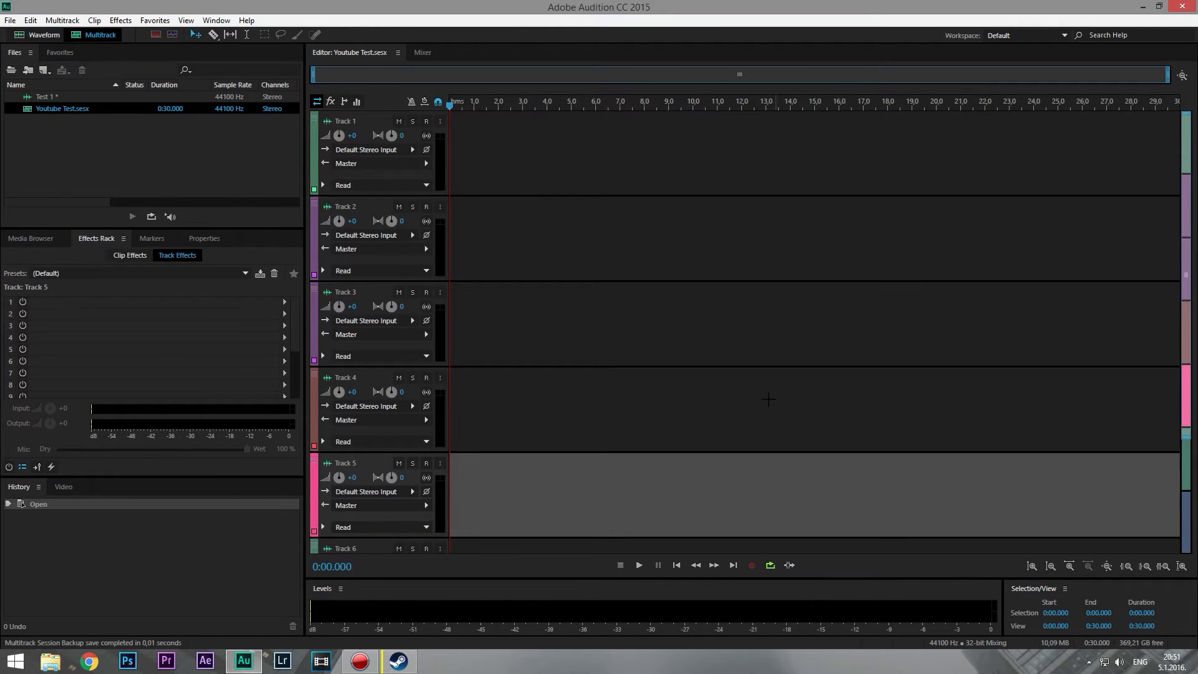
{"action": "left_click", "coordinate": [40, 34]}
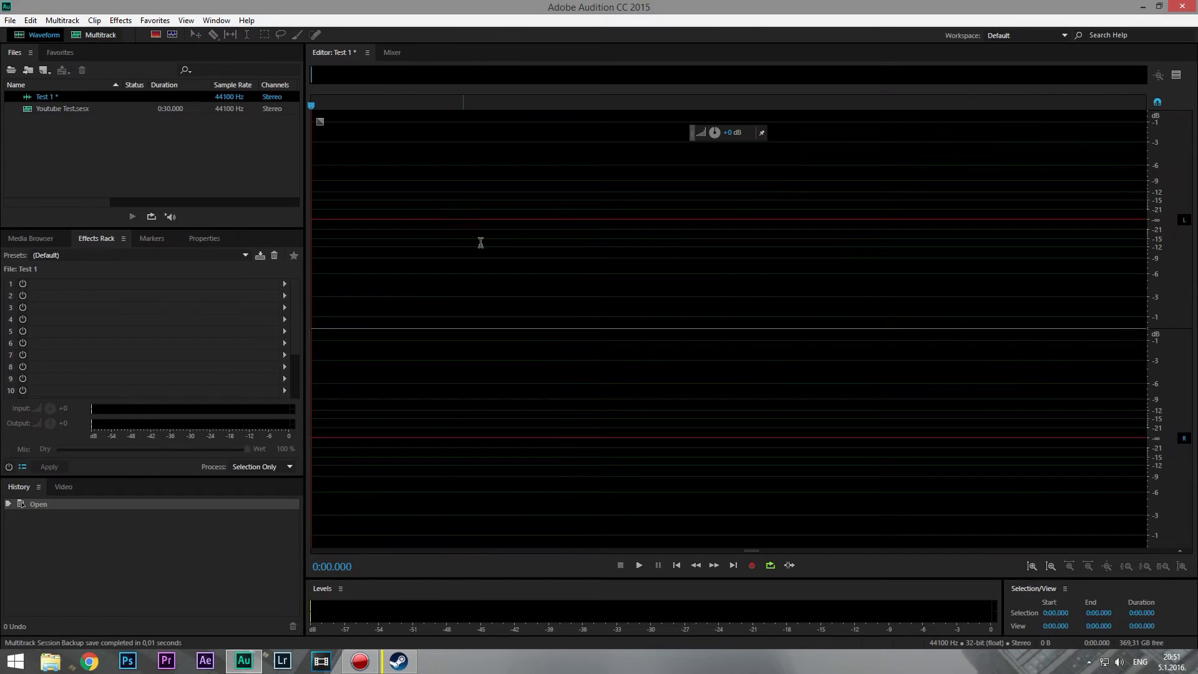
{"action": "left_click", "coordinate": [229, 174]}
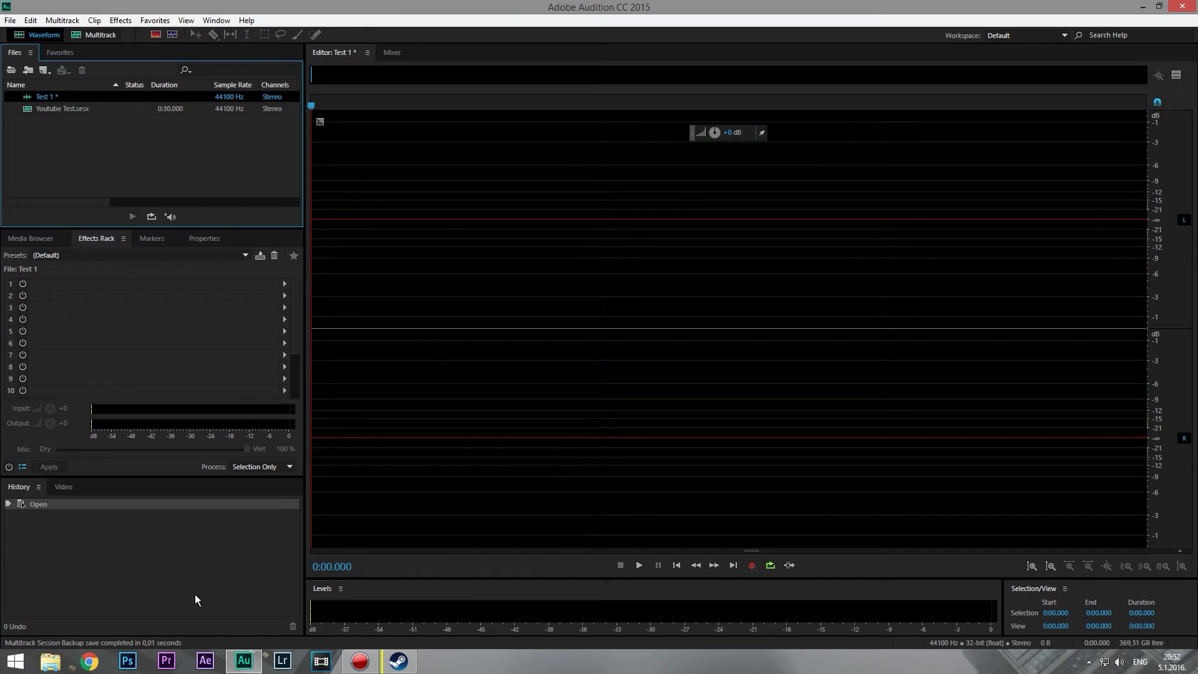
Switch to the Classic workspace and record about 8.8 seconds of voice into Test 1.
{"action": "left_click", "coordinate": [1014, 33]}
{"action": "left_click", "coordinate": [1015, 51]}
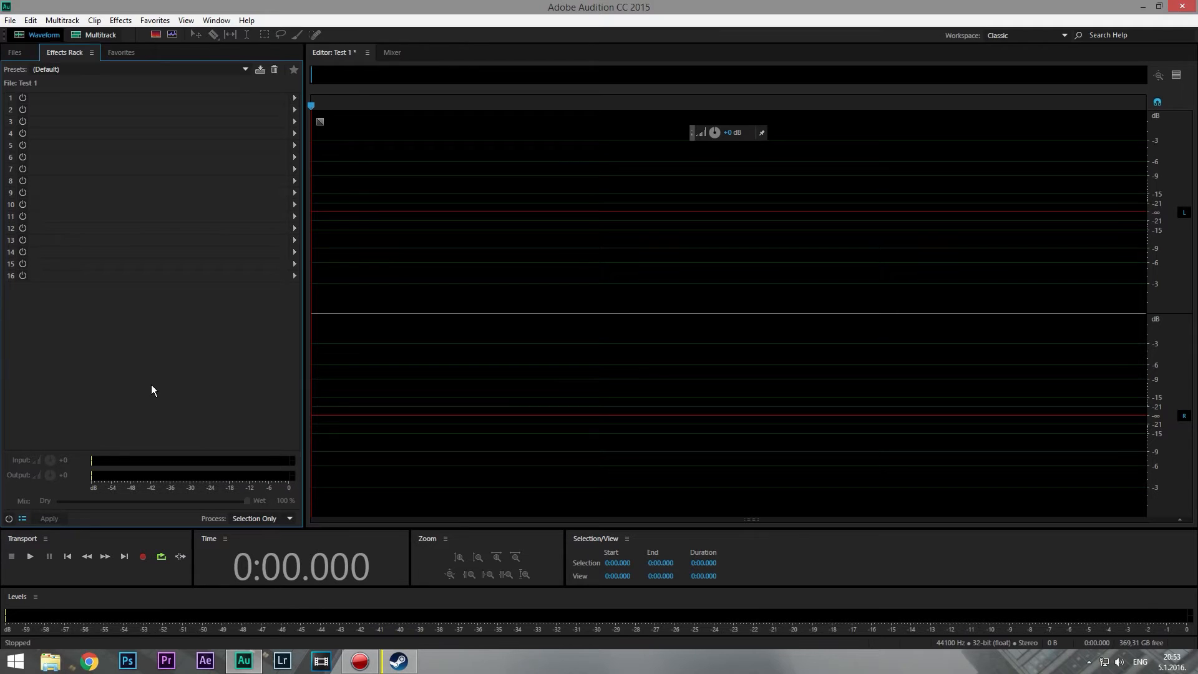
{"action": "left_click", "coordinate": [144, 557]}
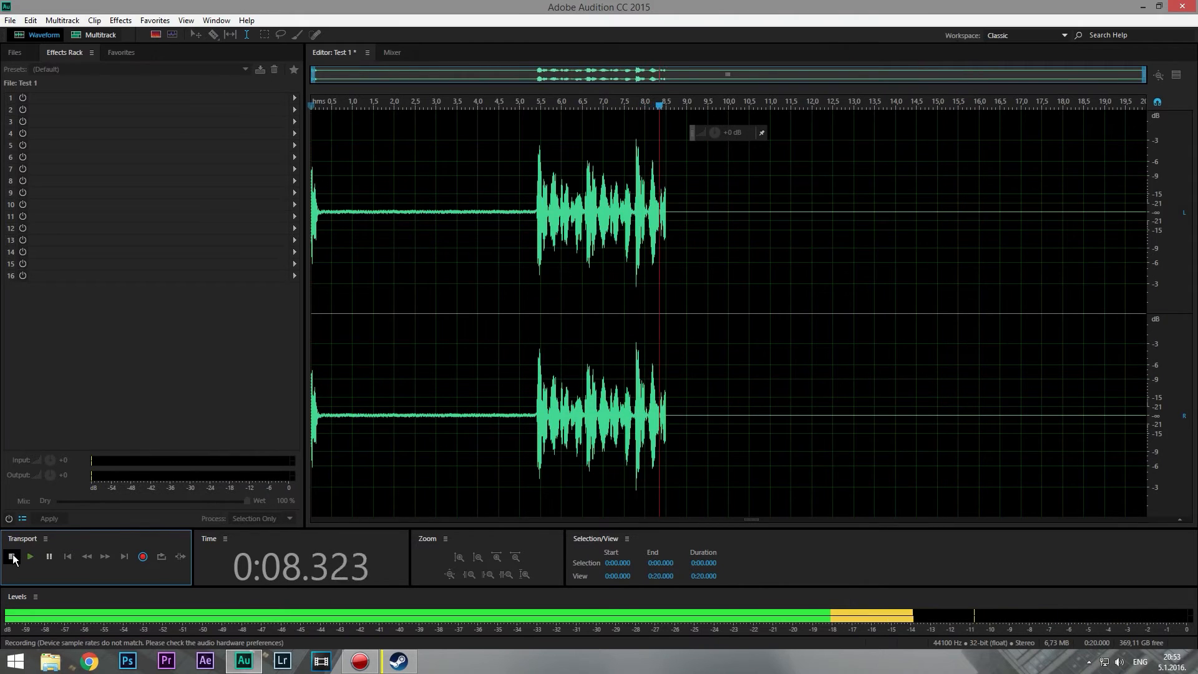
{"action": "key", "text": "space"}
Delete the noise burst in the first 0.2 seconds of the recording and briefly play back the result, returning the playhead to the start.
{"action": "left_click", "coordinate": [1010, 268]}
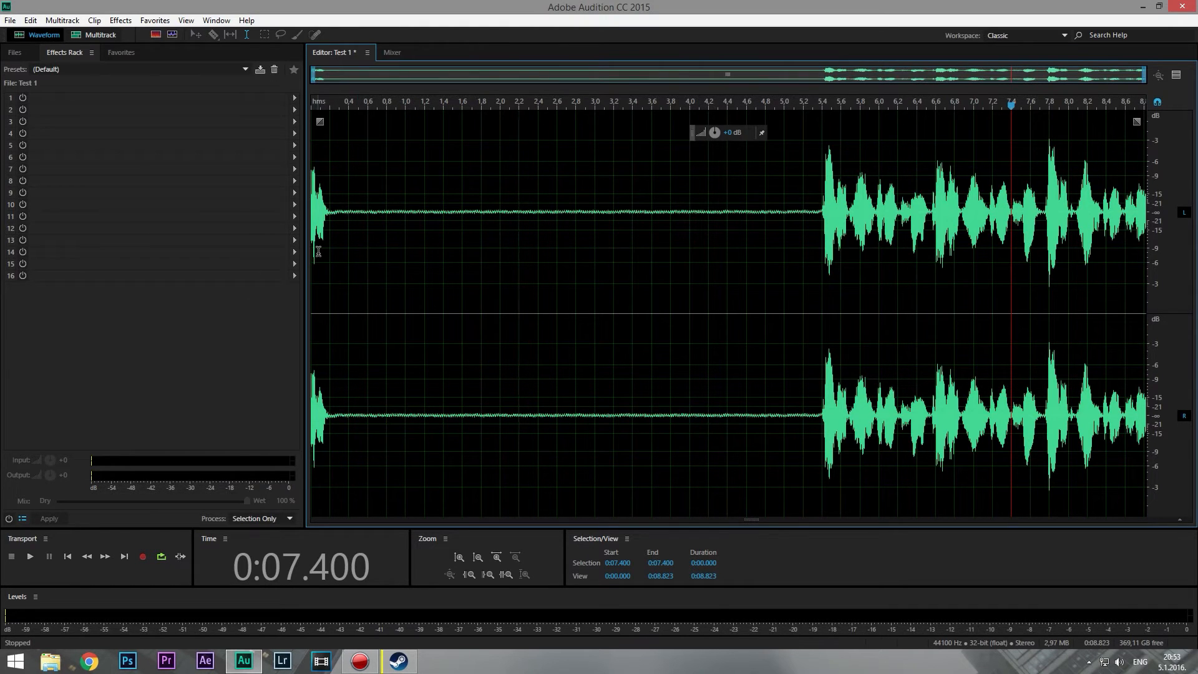
{"action": "left_click_drag", "start_coordinate": [329, 242], "coordinate": [302, 250]}
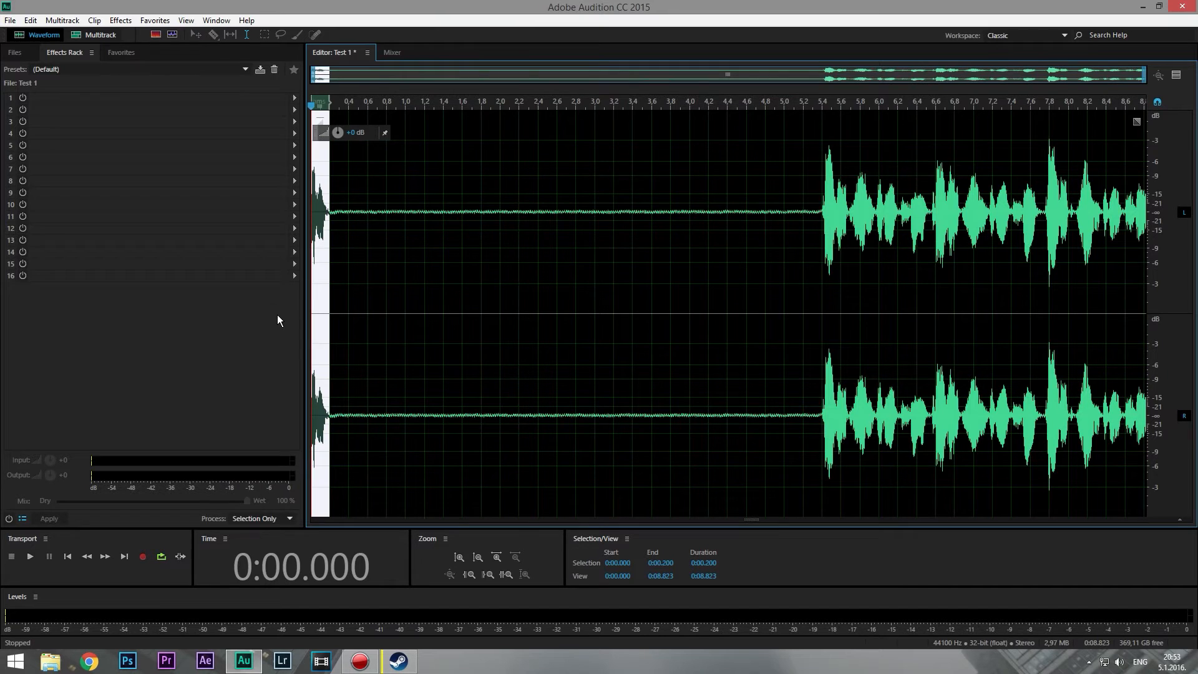
{"action": "key", "text": "Delete"}
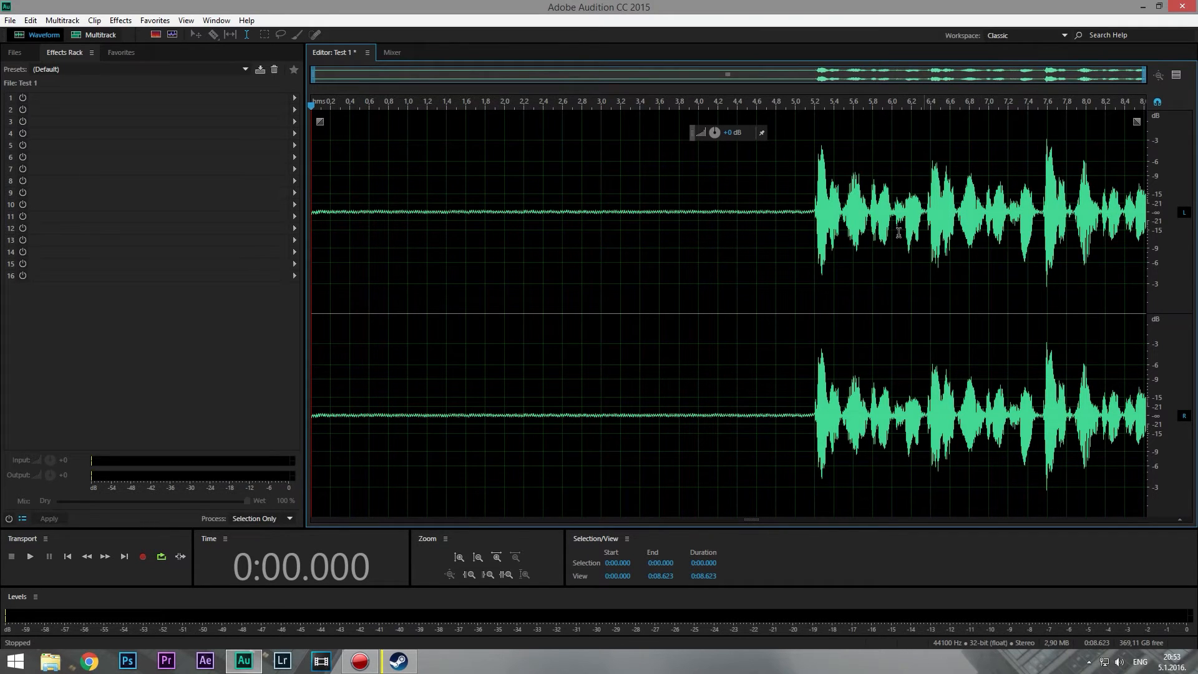
{"action": "left_click", "coordinate": [30, 557]}
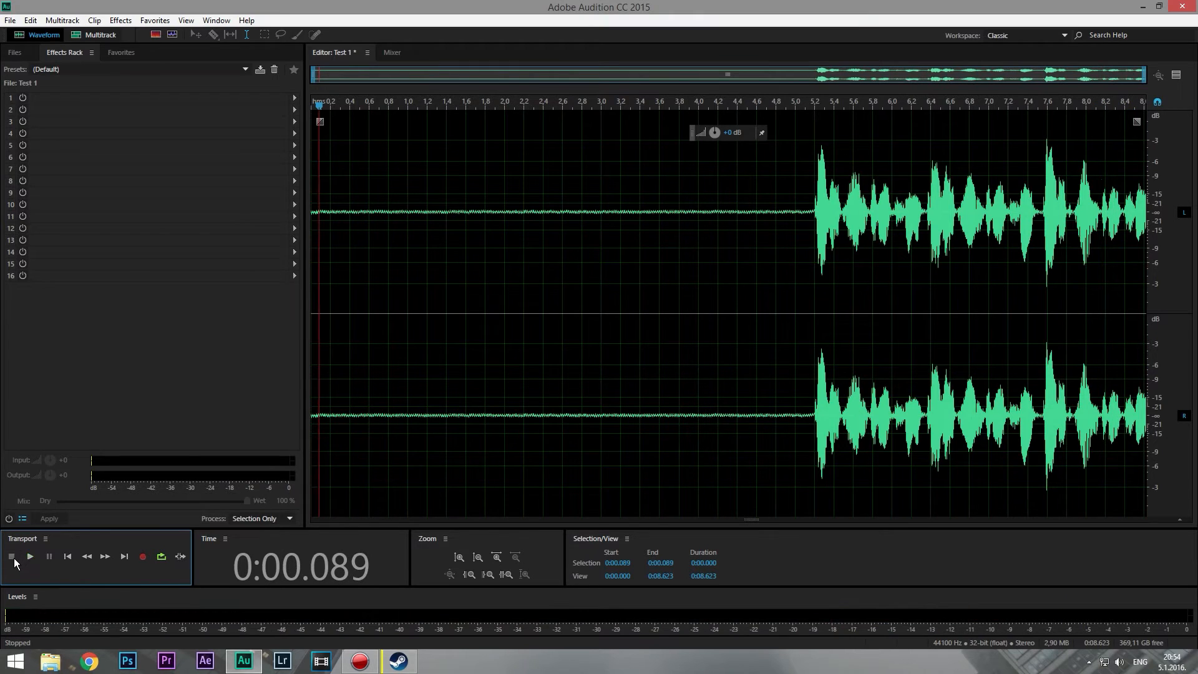
{"action": "left_click", "coordinate": [312, 114]}
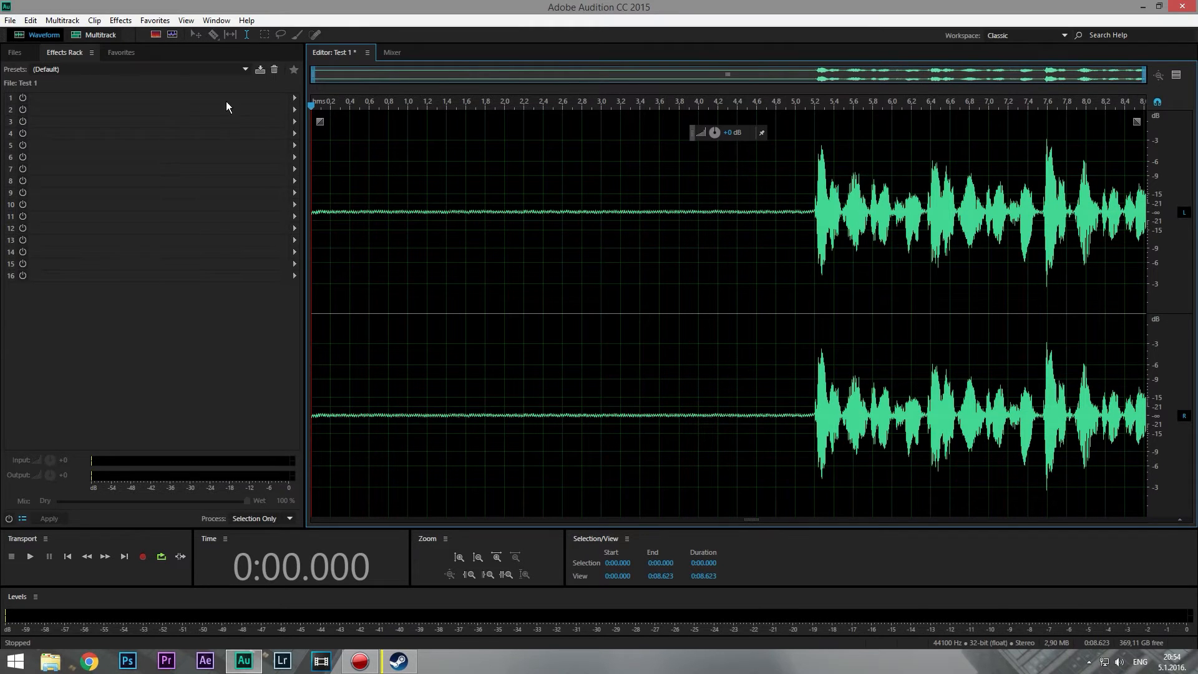
{"action": "left_click", "coordinate": [51, 100]}
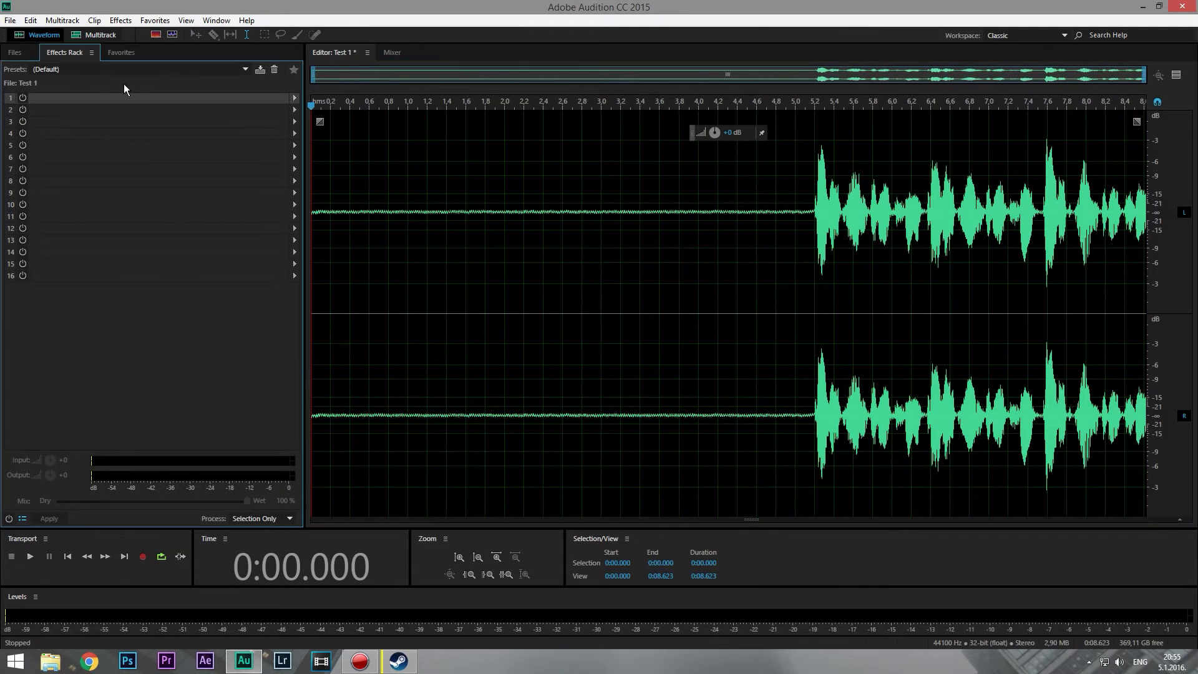
{"action": "left_click", "coordinate": [84, 109]}
{"action": "left_click", "coordinate": [75, 117]}
{"action": "left_click", "coordinate": [82, 135]}
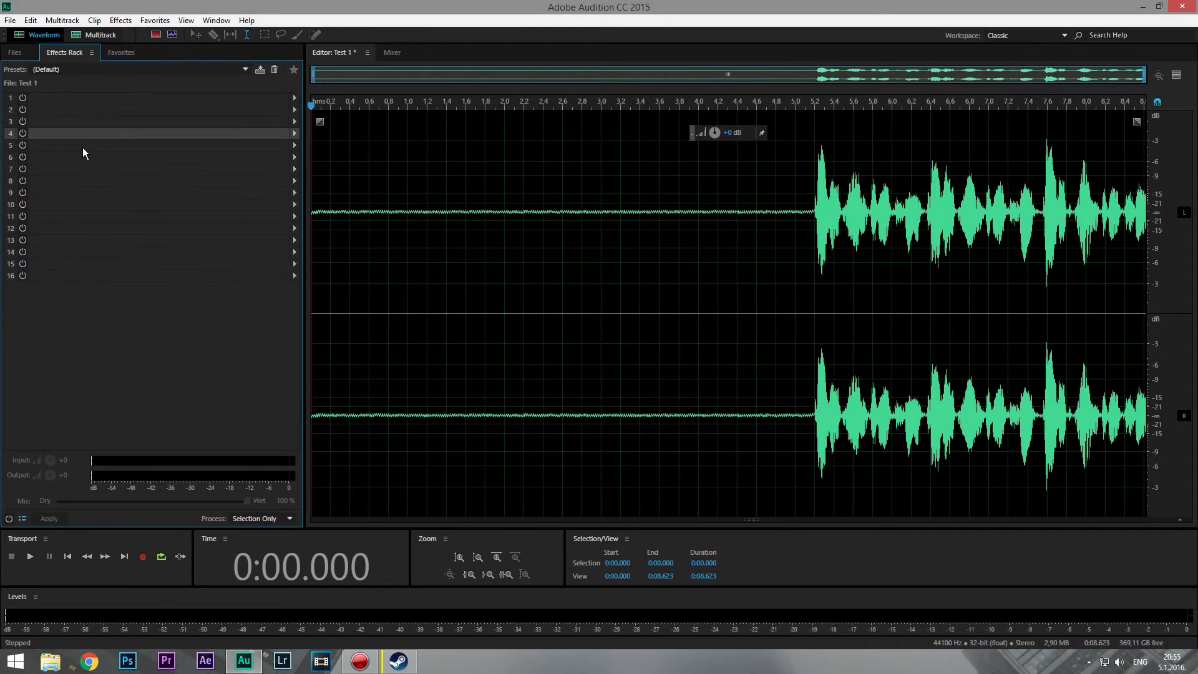
{"action": "left_click", "coordinate": [83, 148]}
{"action": "left_click", "coordinate": [87, 160]}
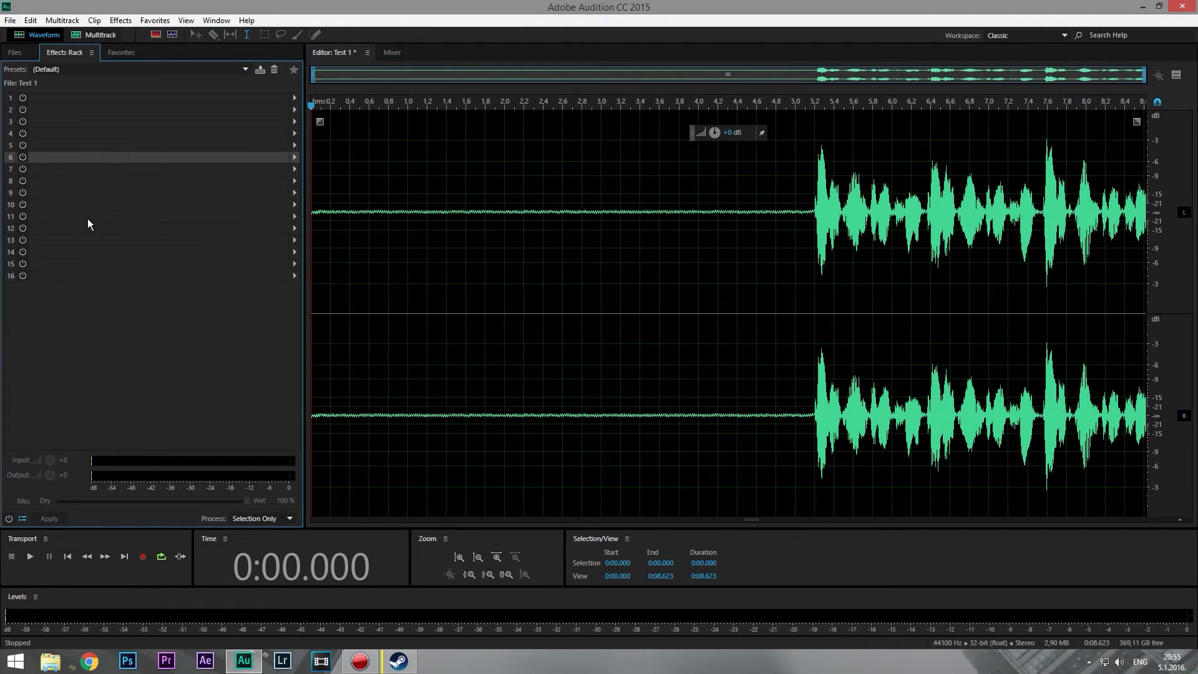
{"action": "left_click", "coordinate": [36, 275]}
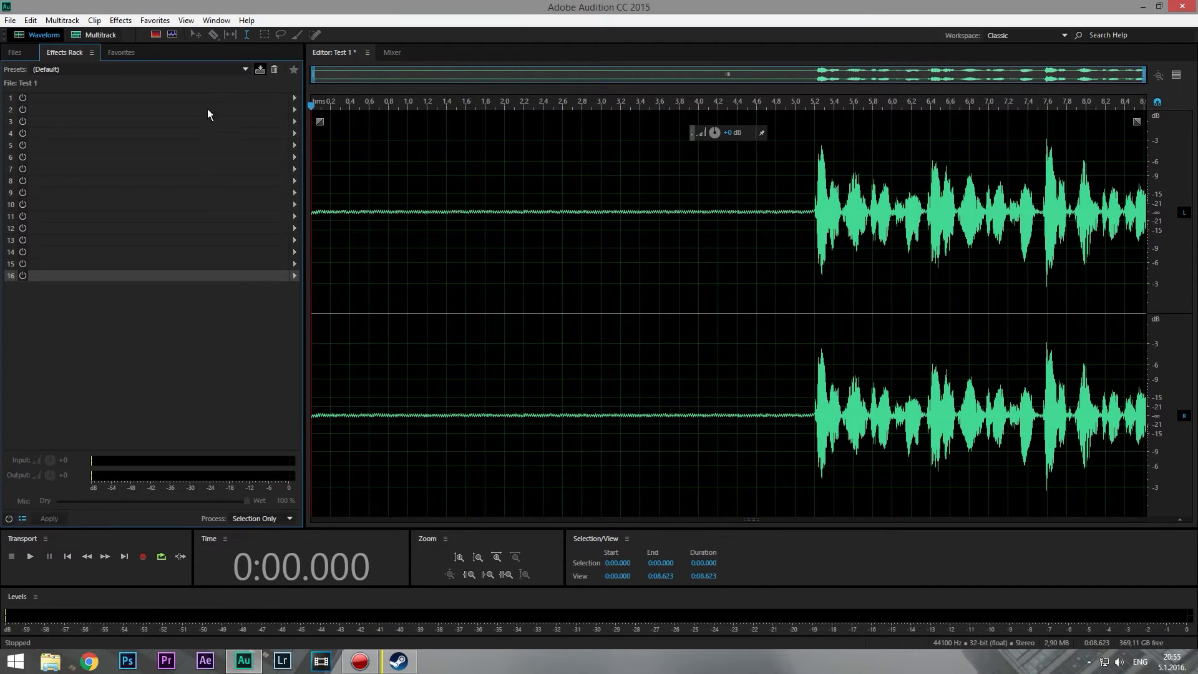
Add a Hard Limiter with its default preset to slot 1 of the effects rack and close its settings.
{"action": "left_click", "coordinate": [294, 98]}
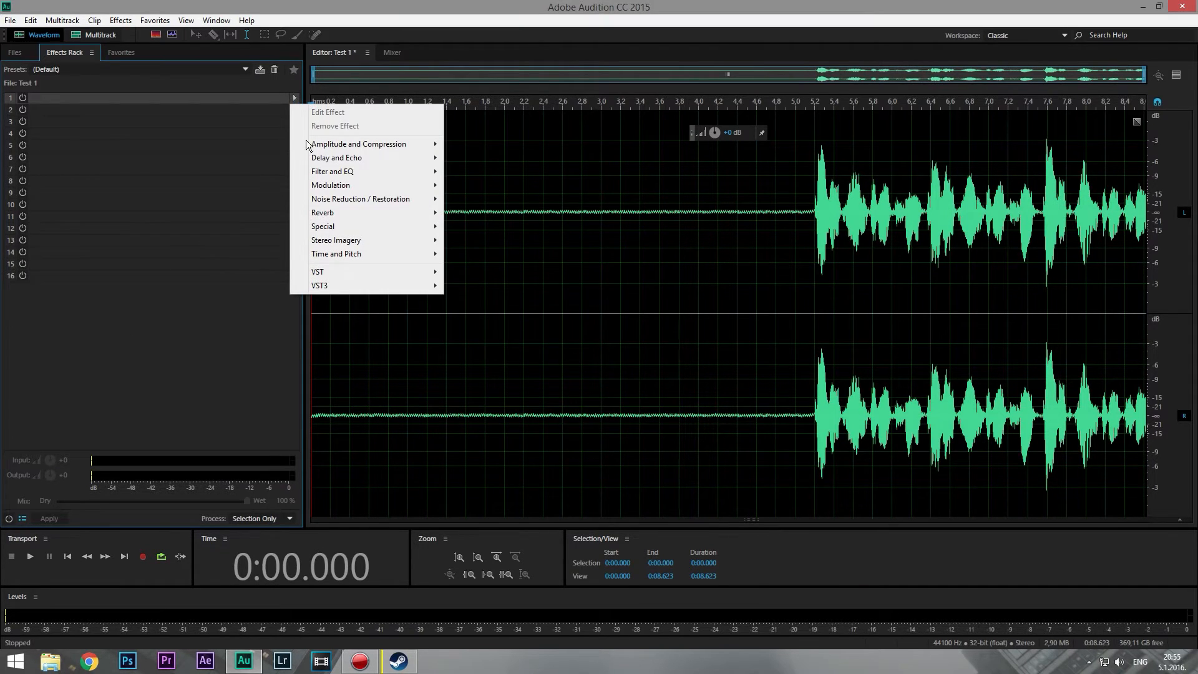
{"action": "mouse_move", "coordinate": [309, 145]}
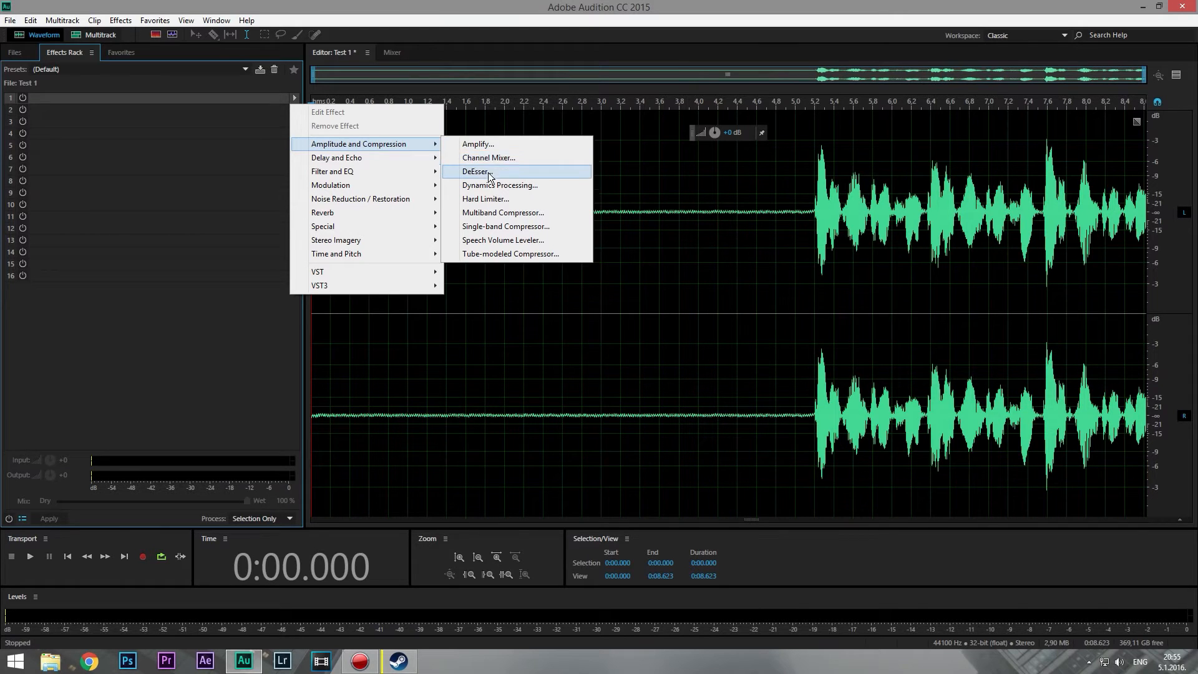
{"action": "left_click", "coordinate": [486, 200]}
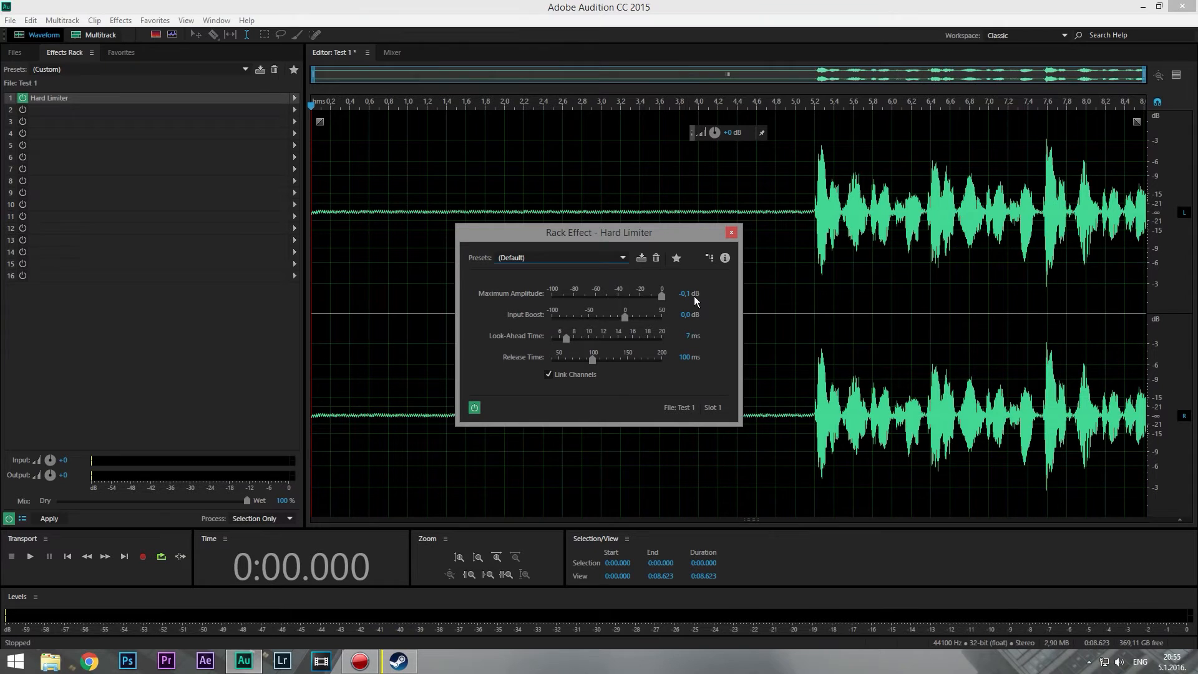
{"action": "left_click", "coordinate": [732, 232]}
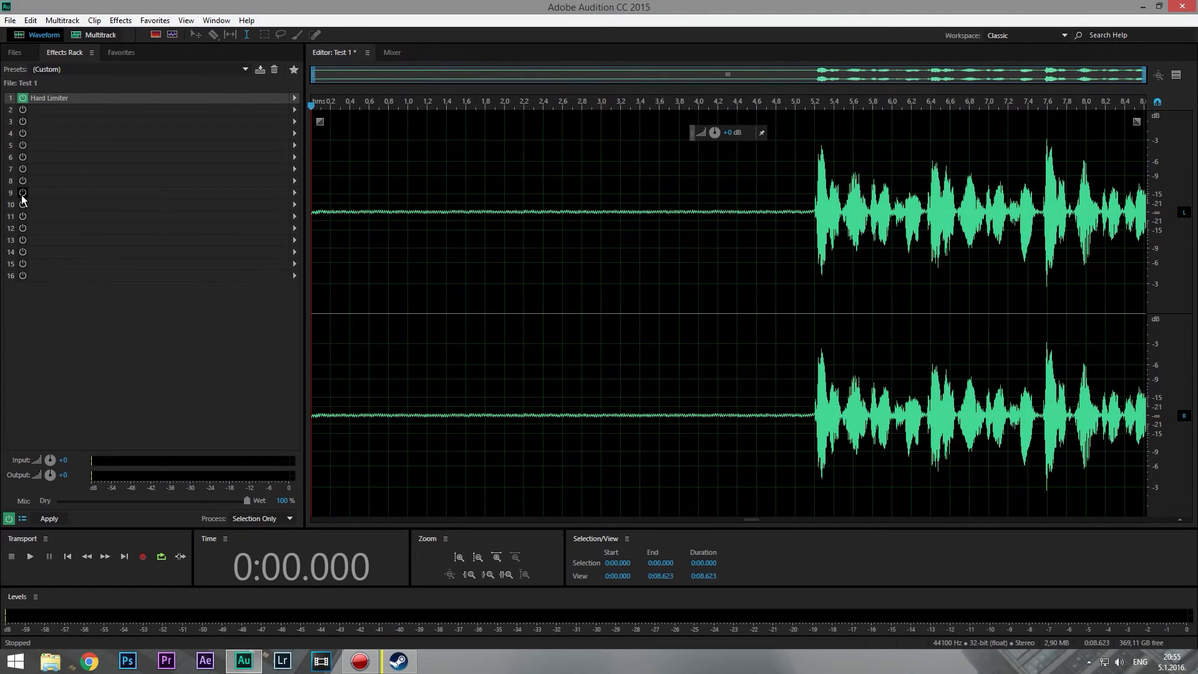
Reopen the Hard Limiter in slot 1, look through its presets while keeping the default, and close its settings.
{"action": "left_click", "coordinate": [50, 110]}
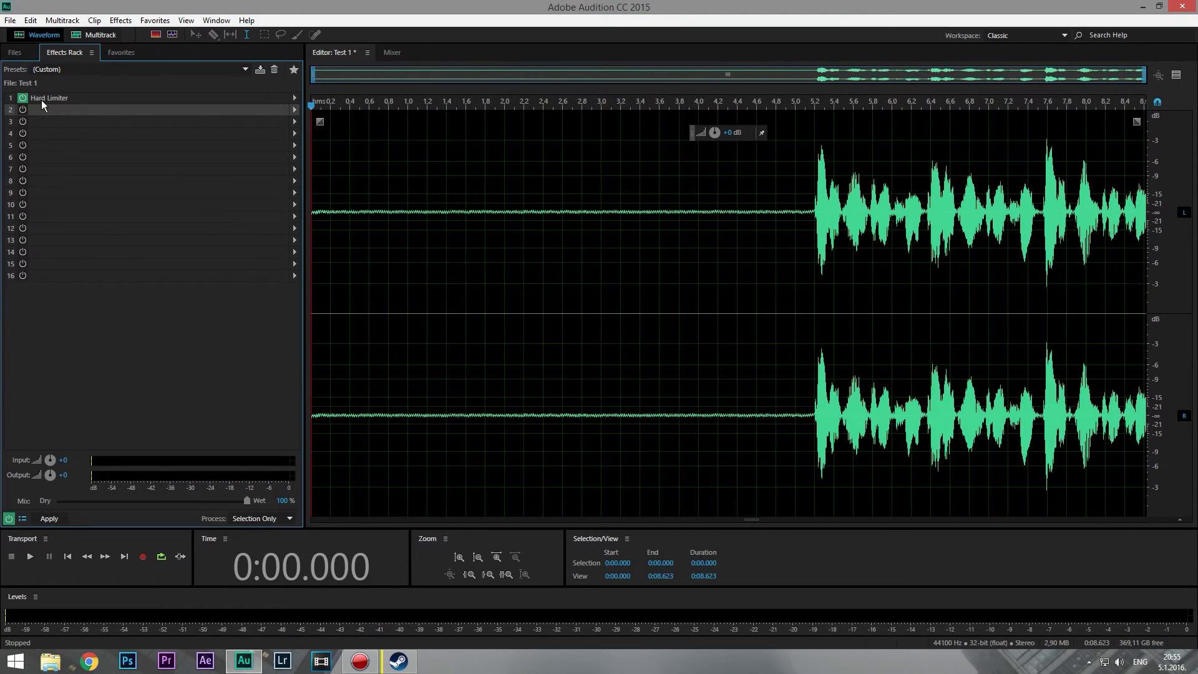
{"action": "double_click", "coordinate": [41, 99]}
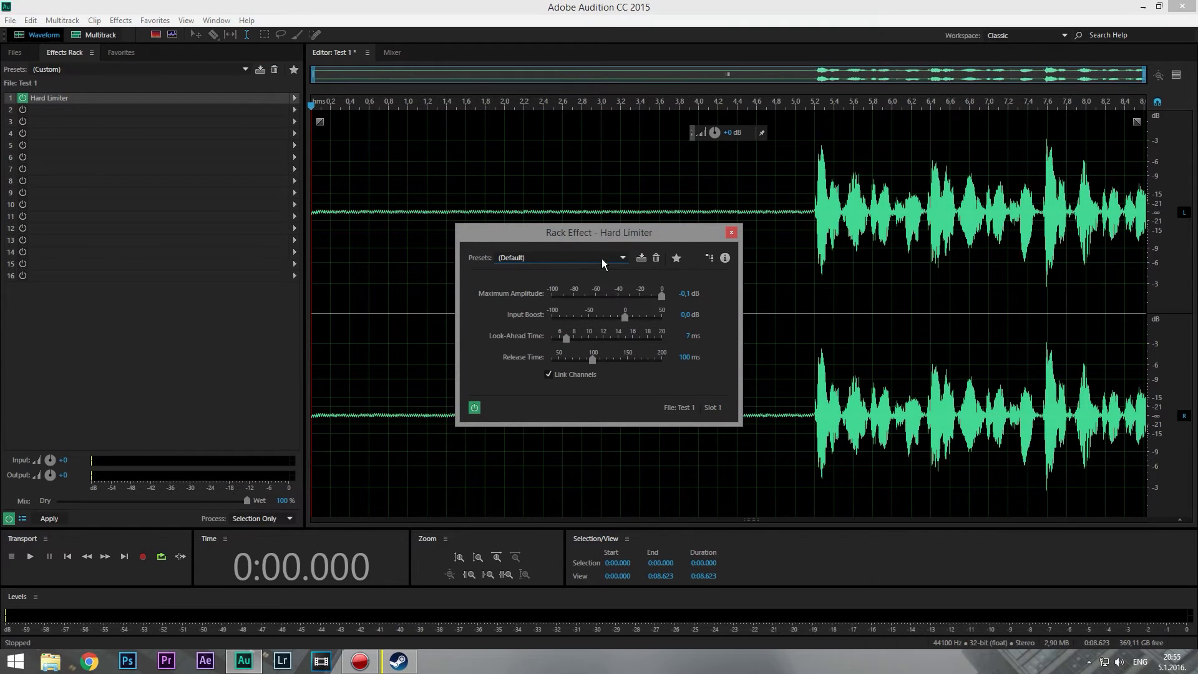
{"action": "left_click", "coordinate": [532, 256]}
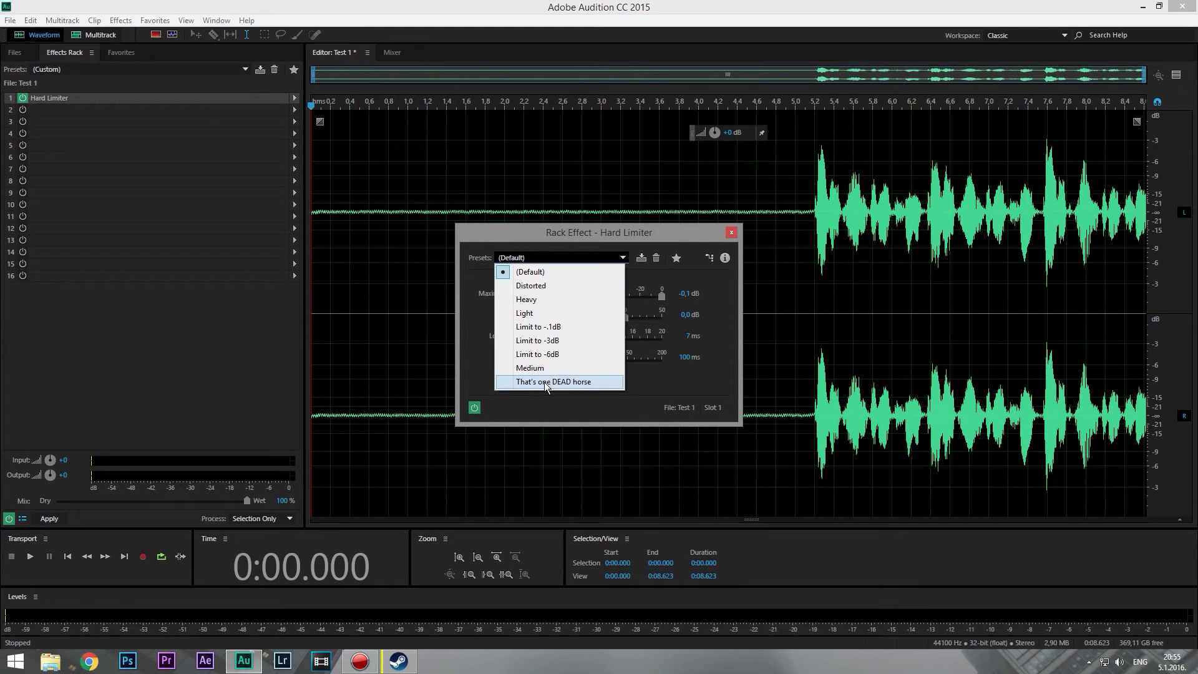
{"action": "left_click", "coordinate": [473, 352]}
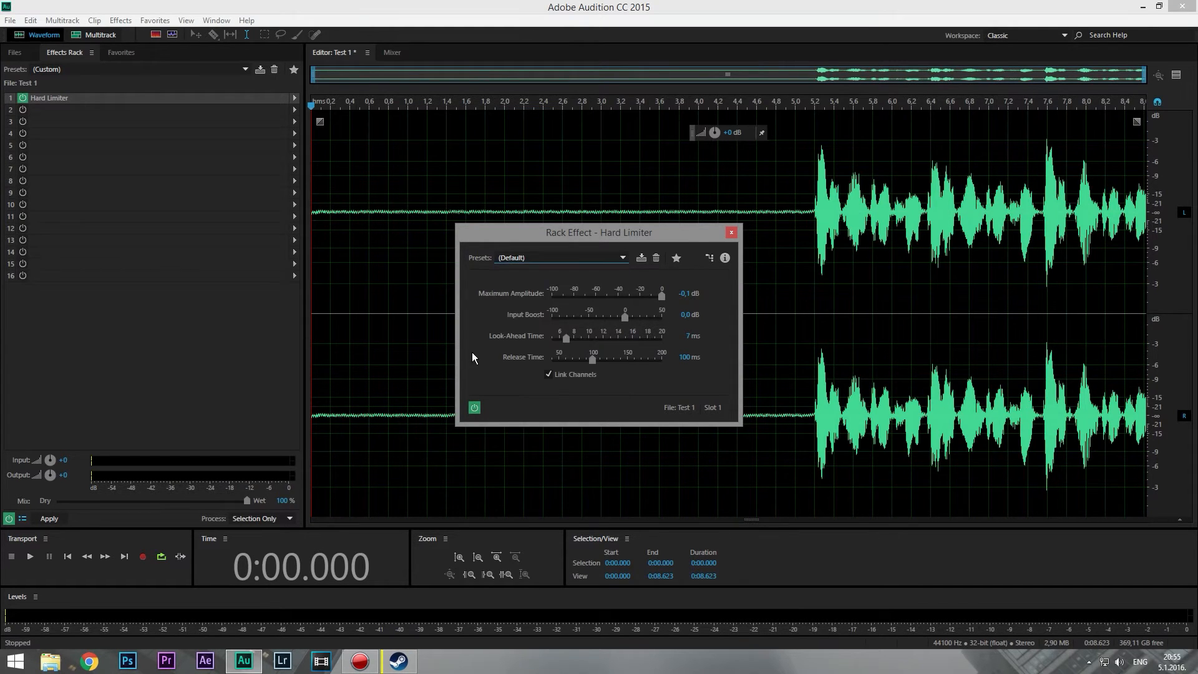
{"action": "left_click", "coordinate": [734, 234]}
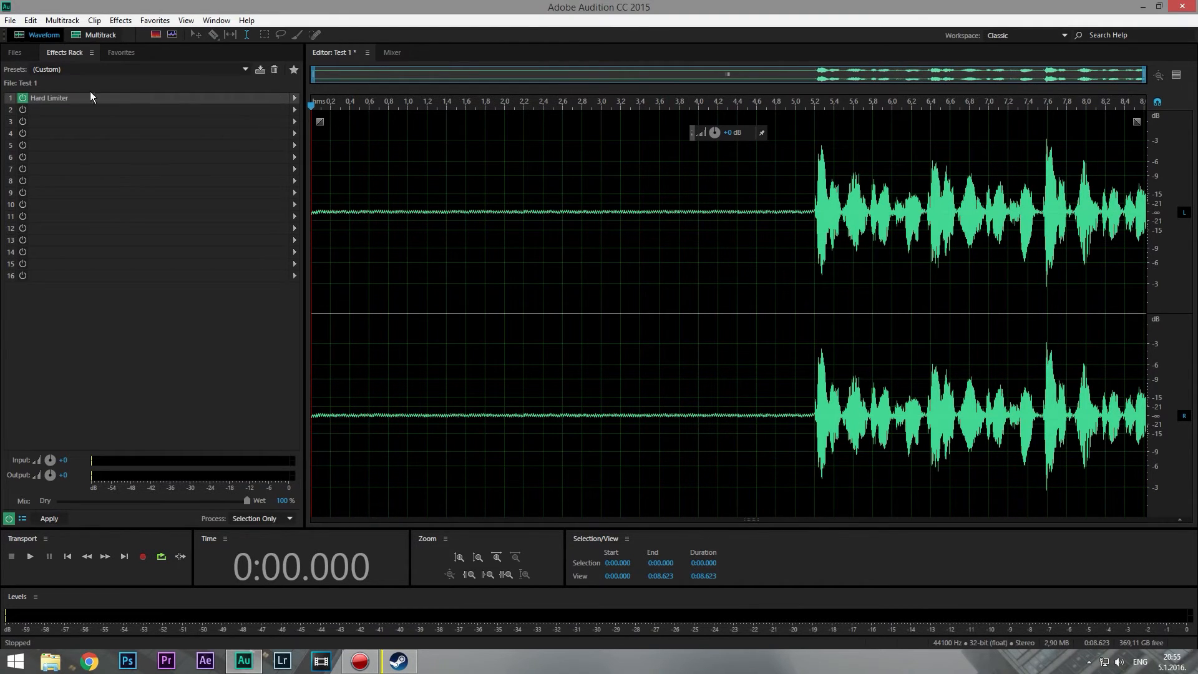
Add an FFT Filter with the De-Esser preset to slot 2, reopen it briefly to check the curve, and close its settings.
{"action": "left_click", "coordinate": [294, 110]}
{"action": "mouse_move", "coordinate": [332, 187]}
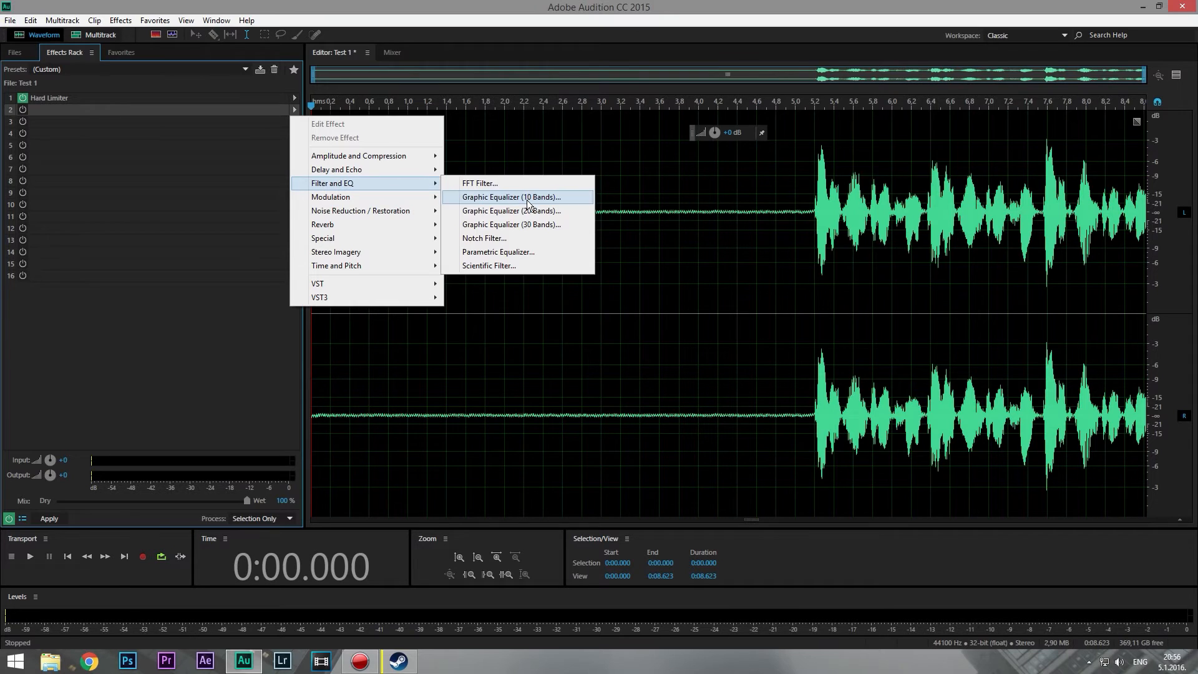
{"action": "left_click", "coordinate": [498, 183]}
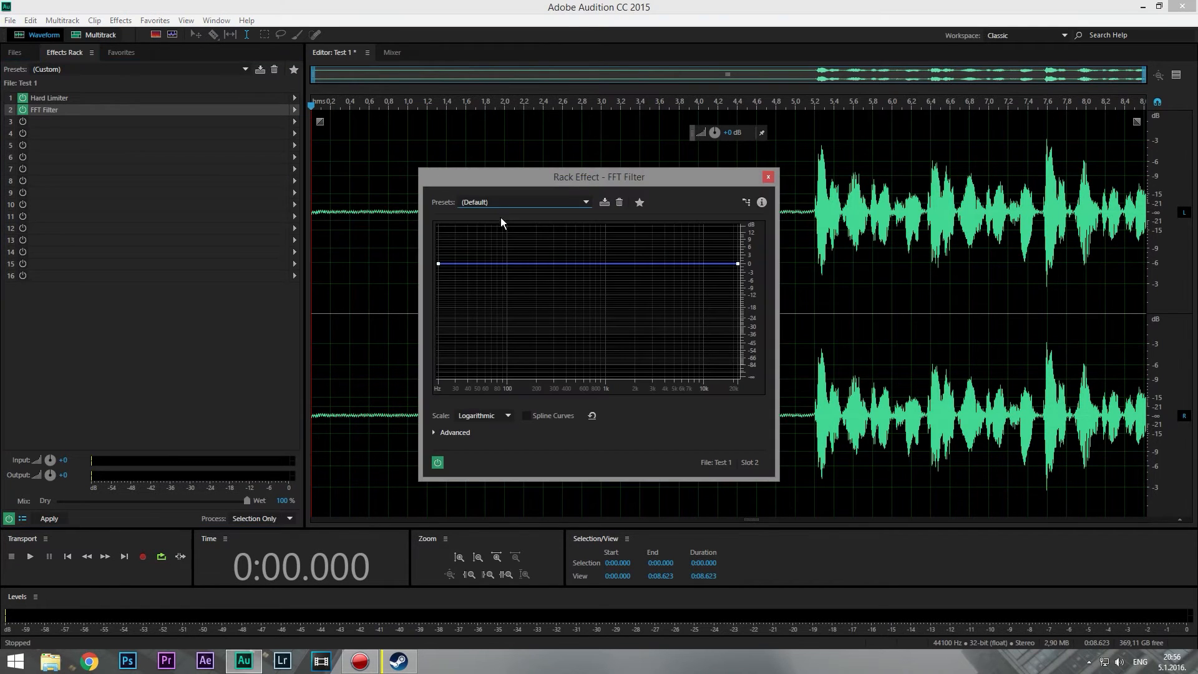
{"action": "left_click", "coordinate": [485, 201]}
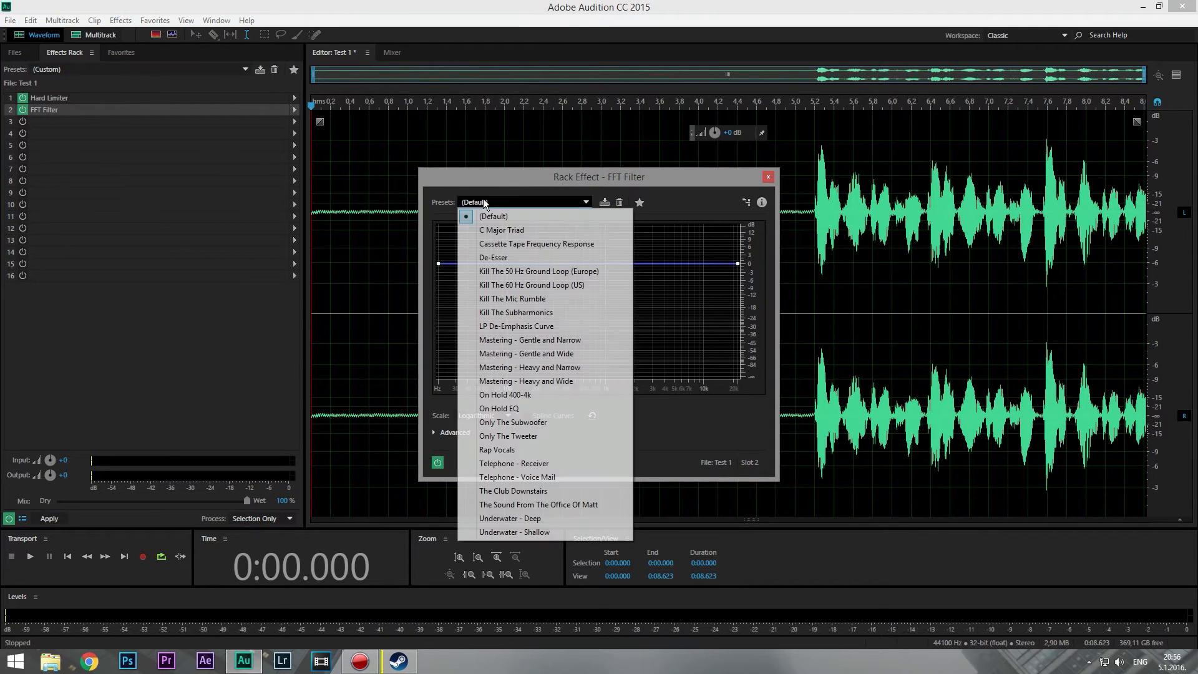
{"action": "left_click", "coordinate": [496, 257]}
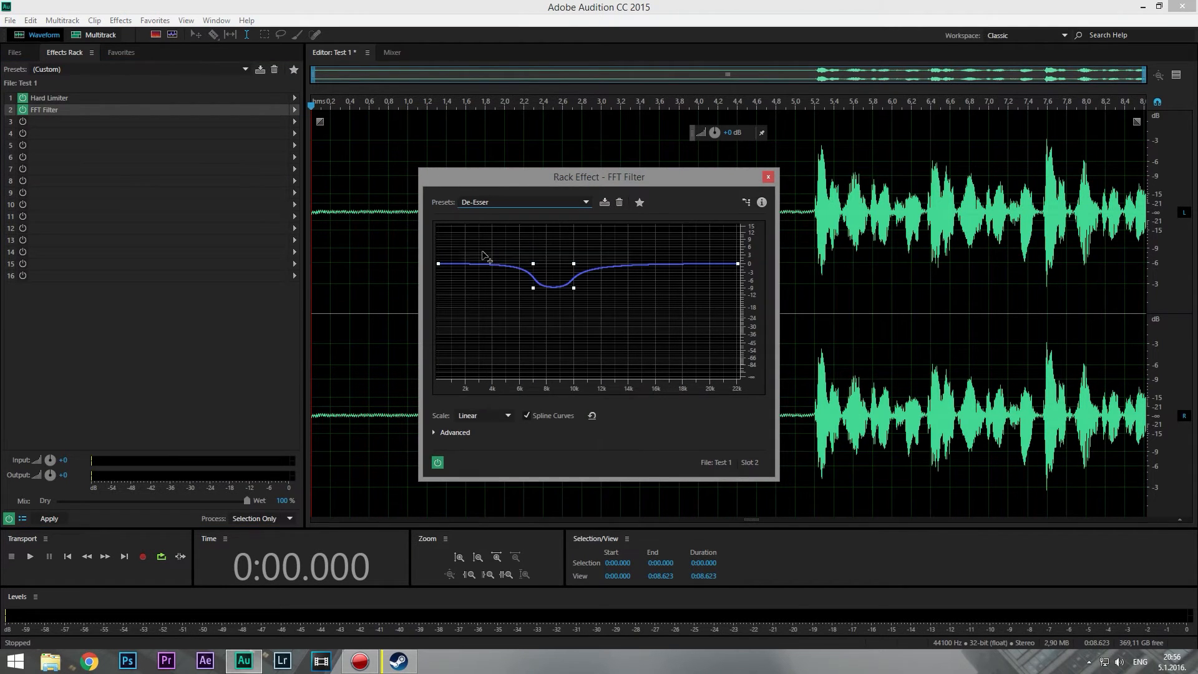
{"action": "left_click", "coordinate": [768, 178]}
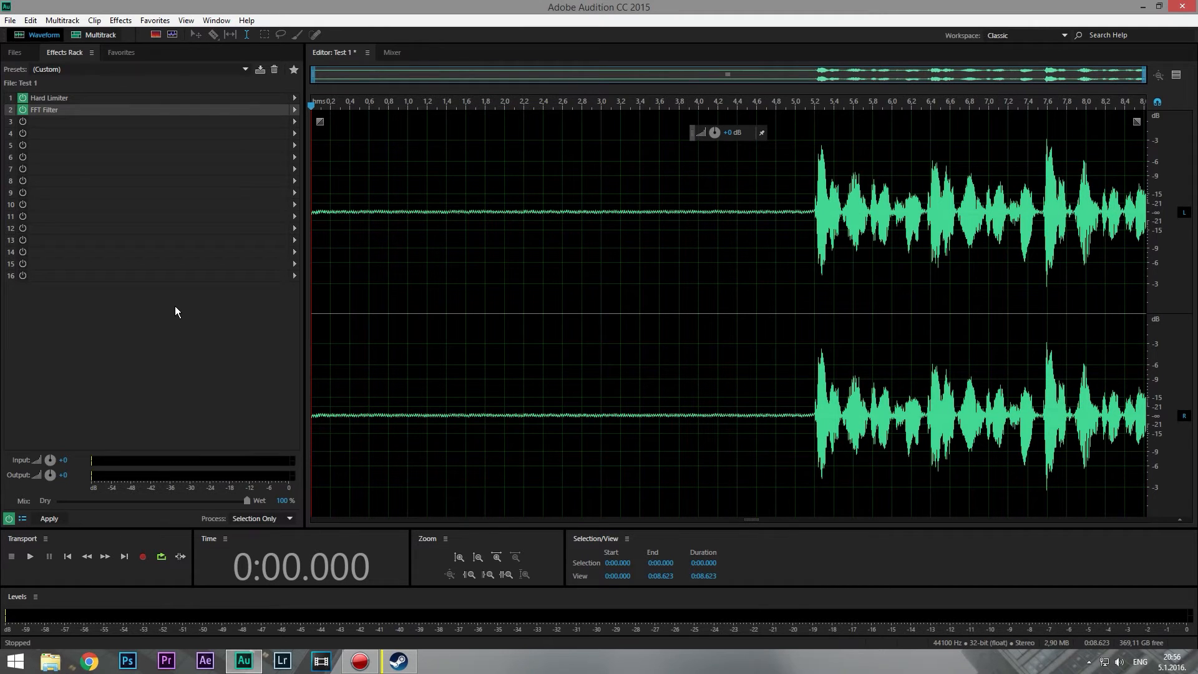
{"action": "double_click", "coordinate": [43, 111]}
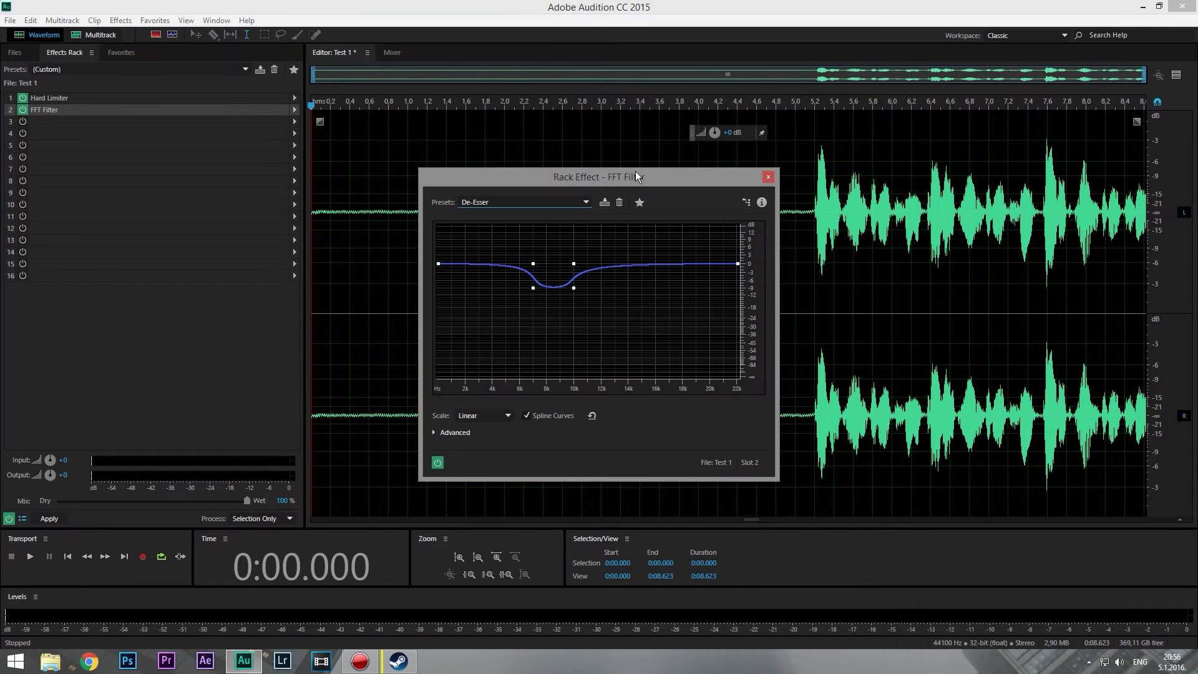
{"action": "left_click", "coordinate": [768, 175]}
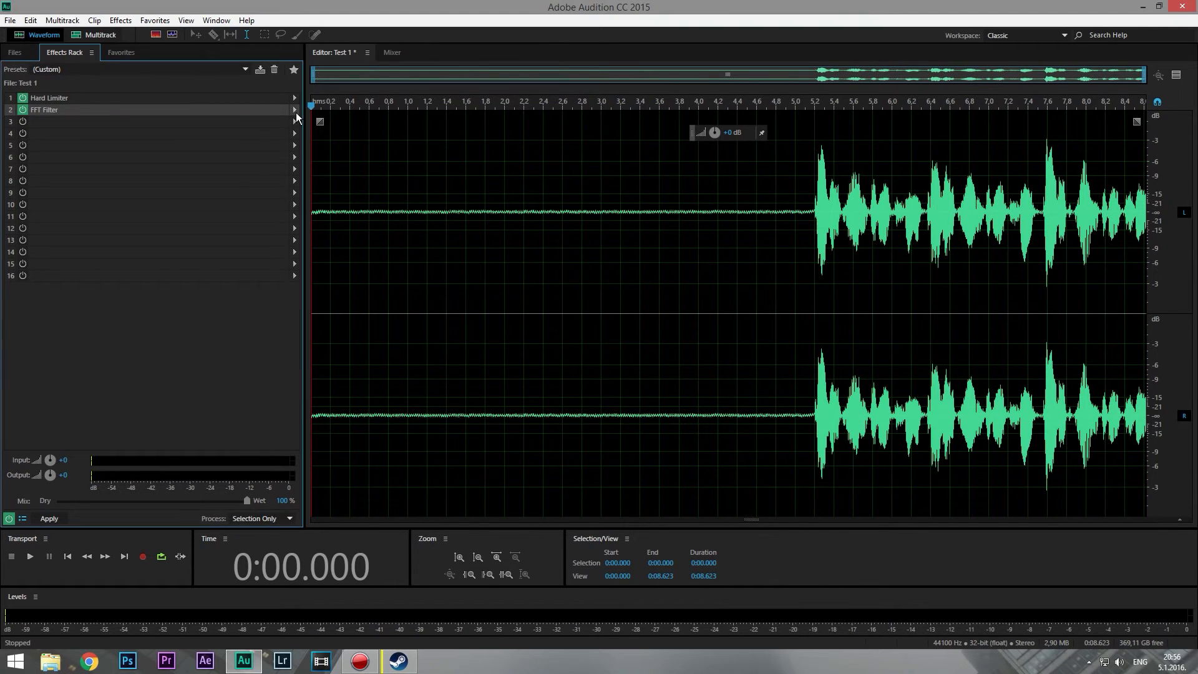
Insert the FFT Filter into slot 2 again with the De-Esser preset and close its settings.
{"action": "left_click", "coordinate": [294, 110]}
{"action": "mouse_move", "coordinate": [349, 183]}
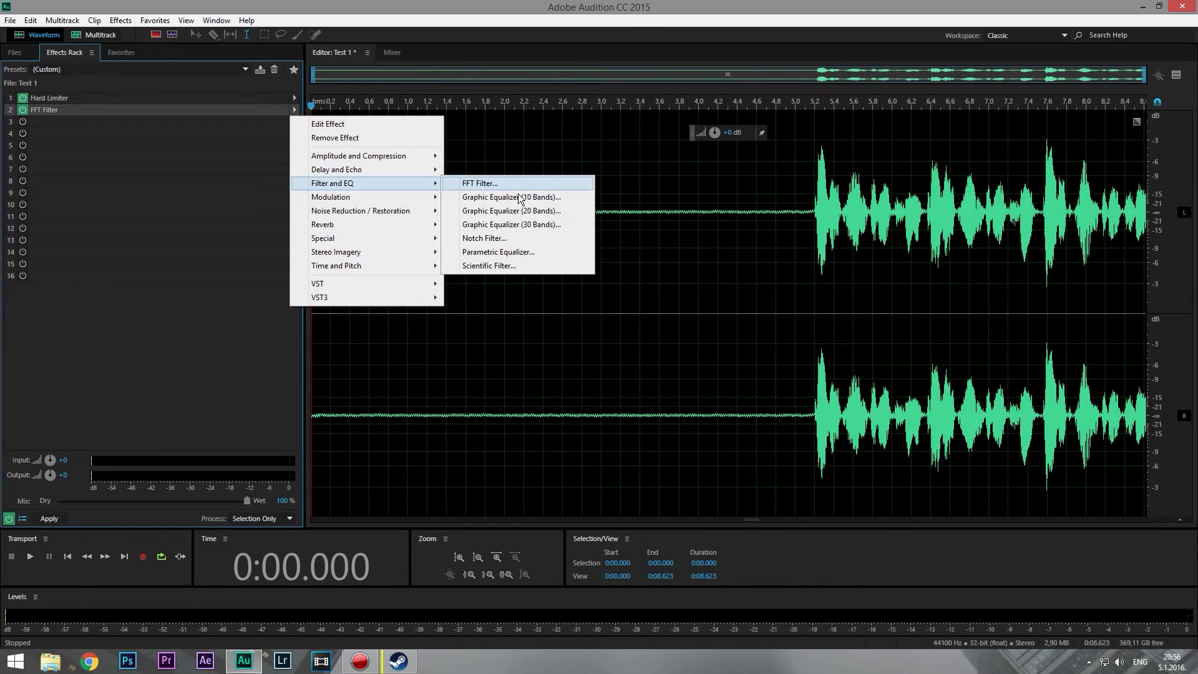
{"action": "left_click", "coordinate": [499, 182]}
{"action": "left_click", "coordinate": [509, 202]}
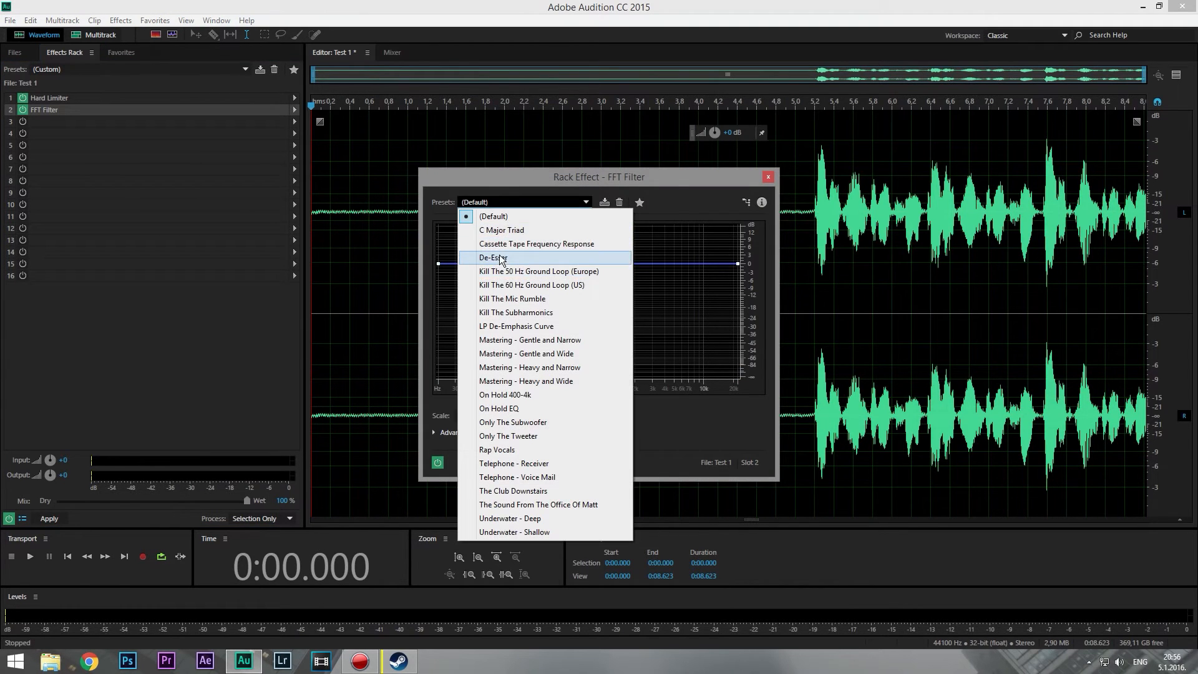
{"action": "left_click", "coordinate": [493, 255]}
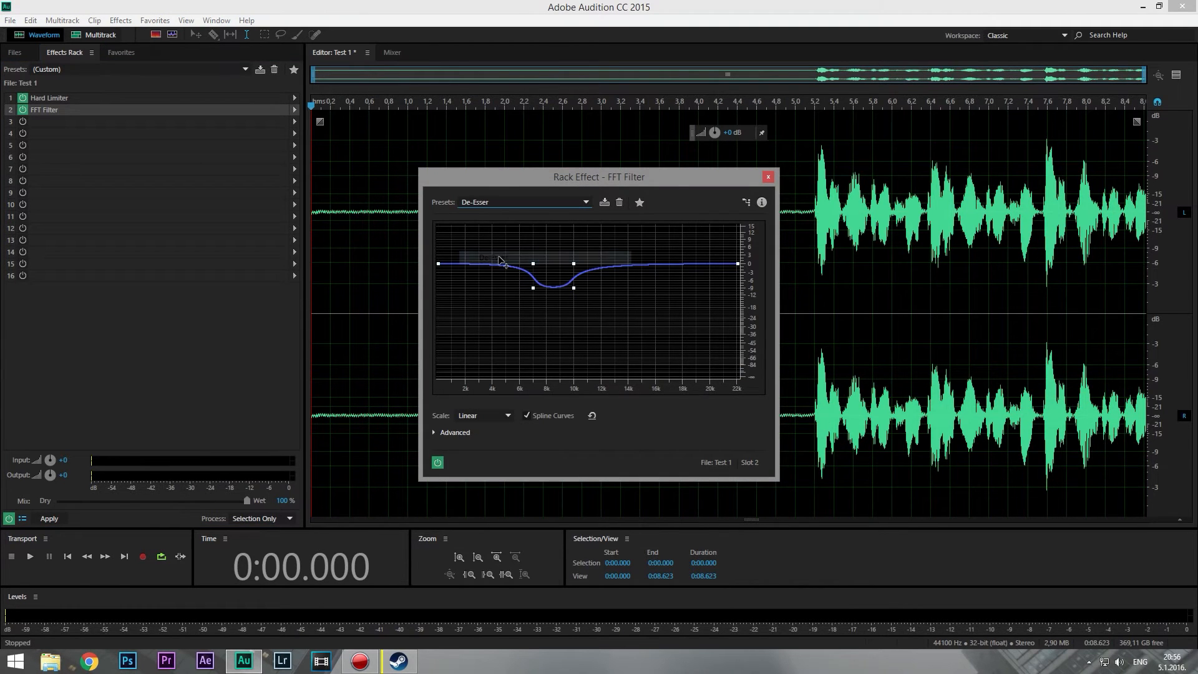
{"action": "left_click", "coordinate": [494, 205]}
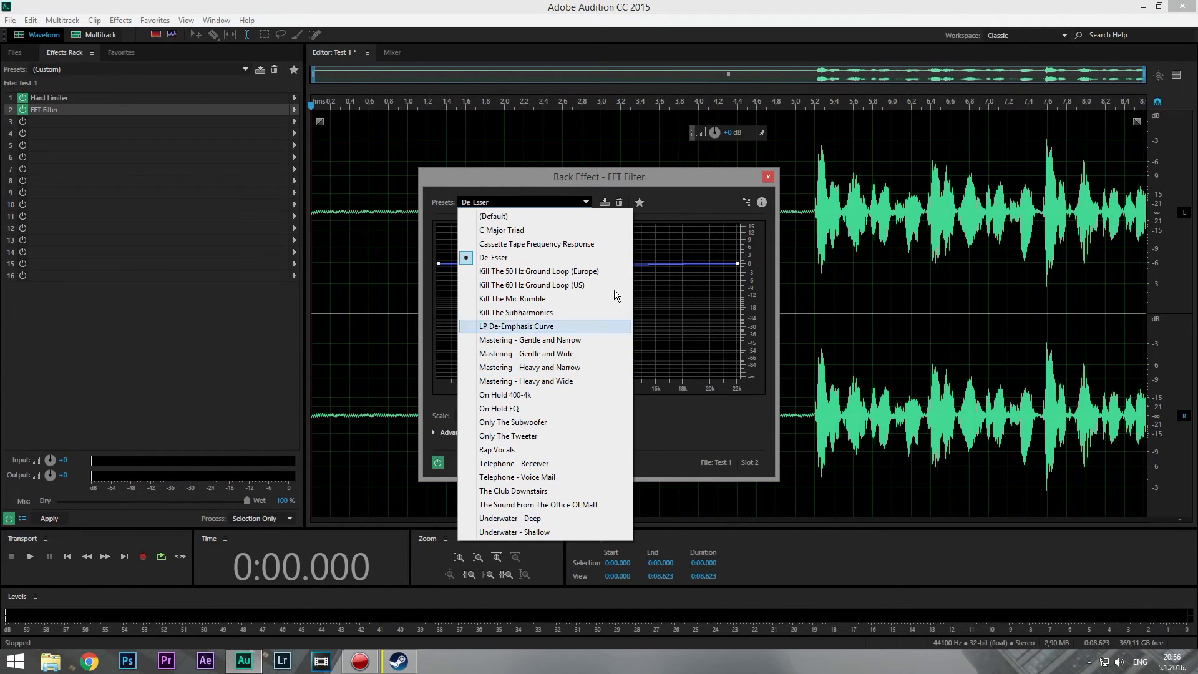
{"action": "left_click", "coordinate": [683, 202]}
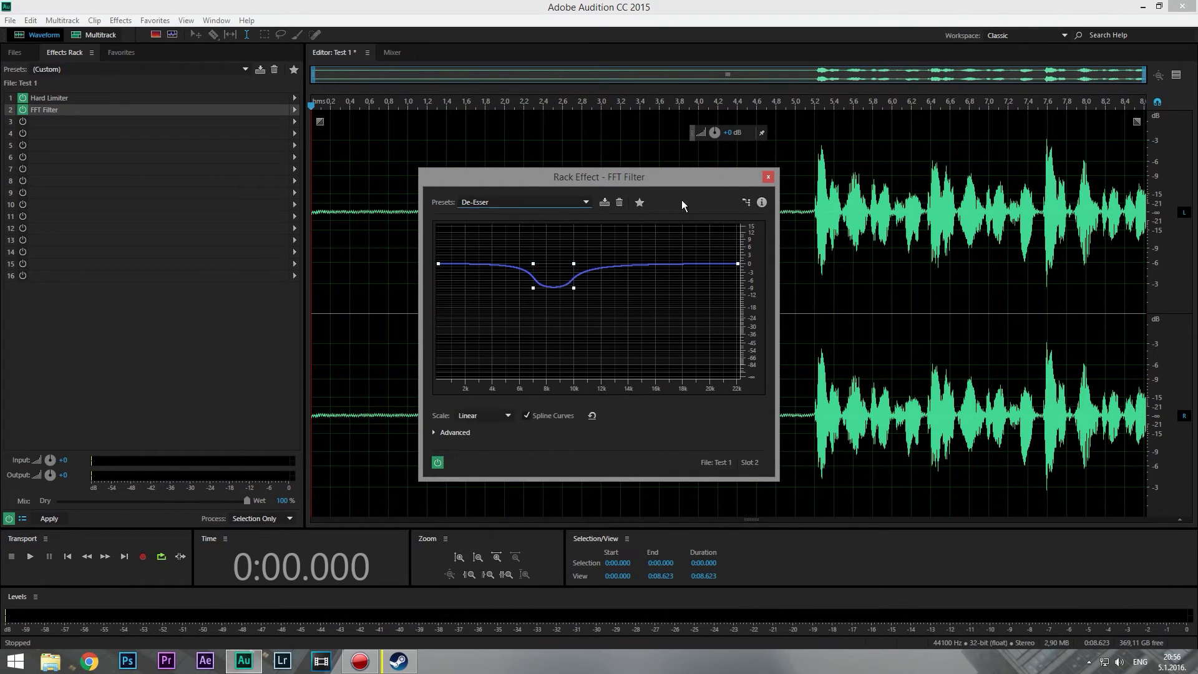
{"action": "left_click", "coordinate": [767, 178]}
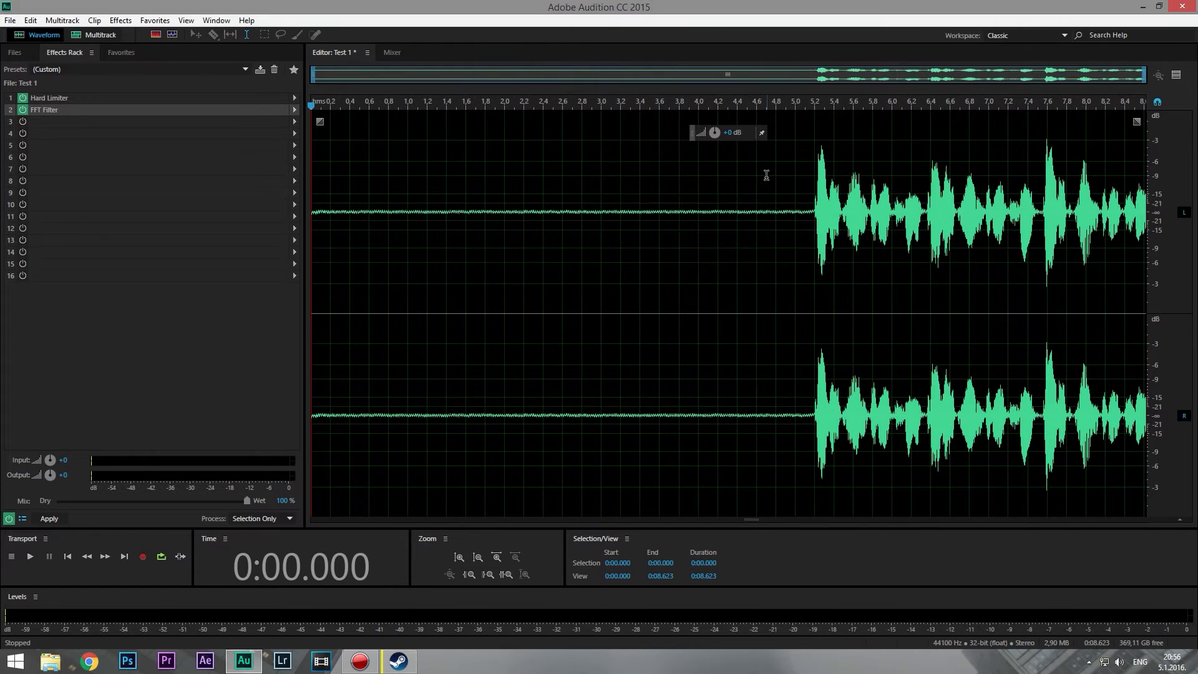
{"action": "left_click", "coordinate": [157, 407]}
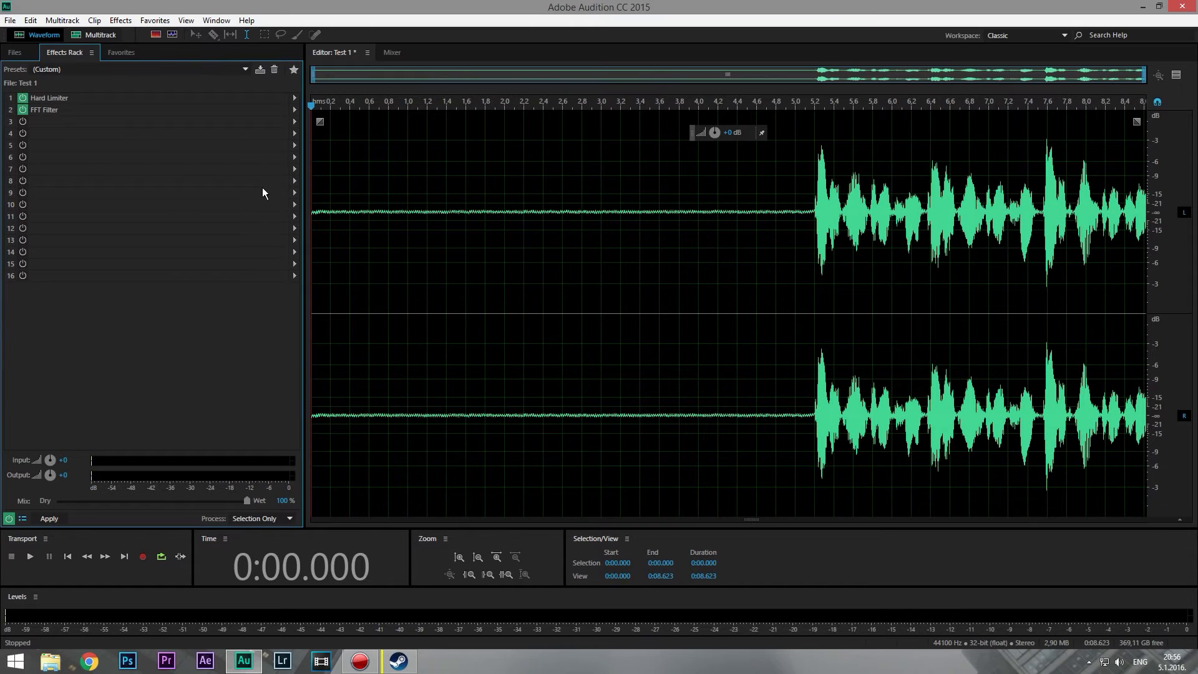
Add a Graphic Equalizer (10 Bands) to slot 3 and load its Youtube preset.
{"action": "left_click", "coordinate": [293, 121]}
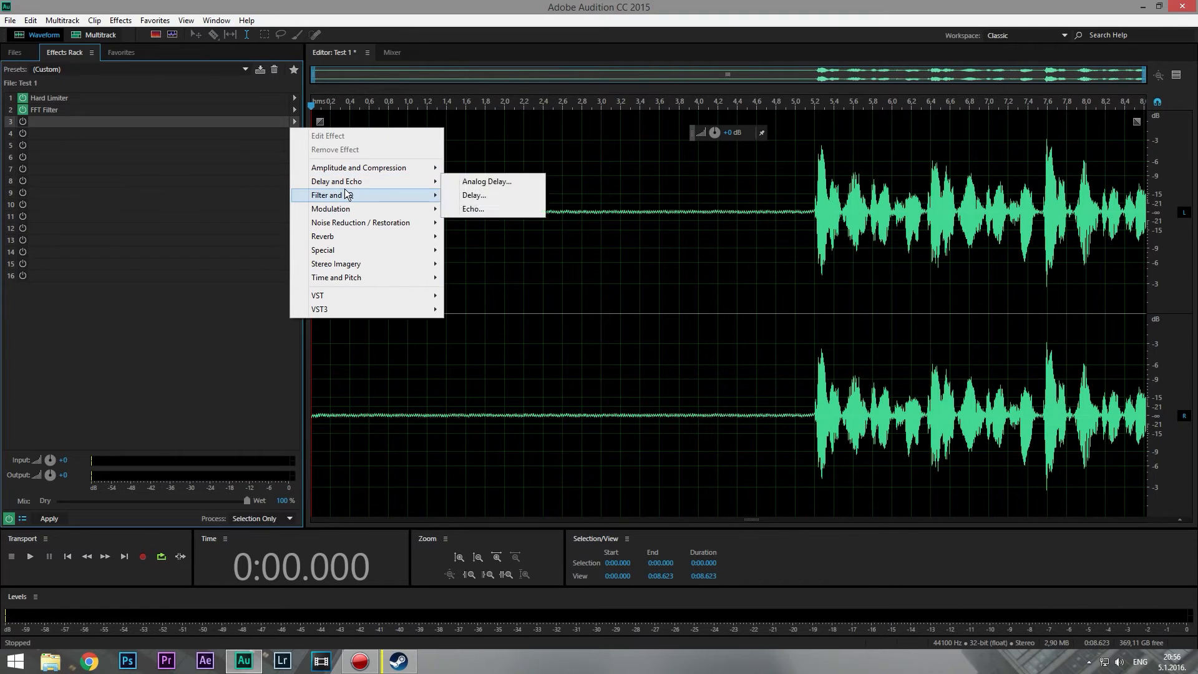
{"action": "mouse_move", "coordinate": [347, 194]}
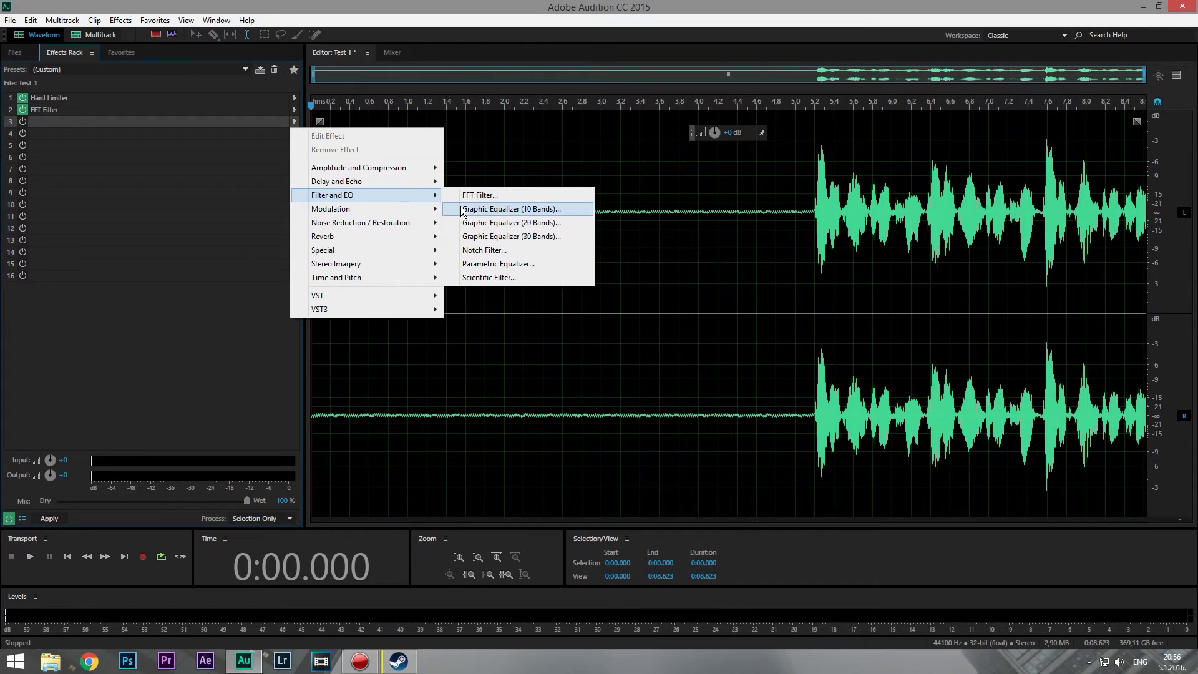
{"action": "left_click", "coordinate": [525, 211]}
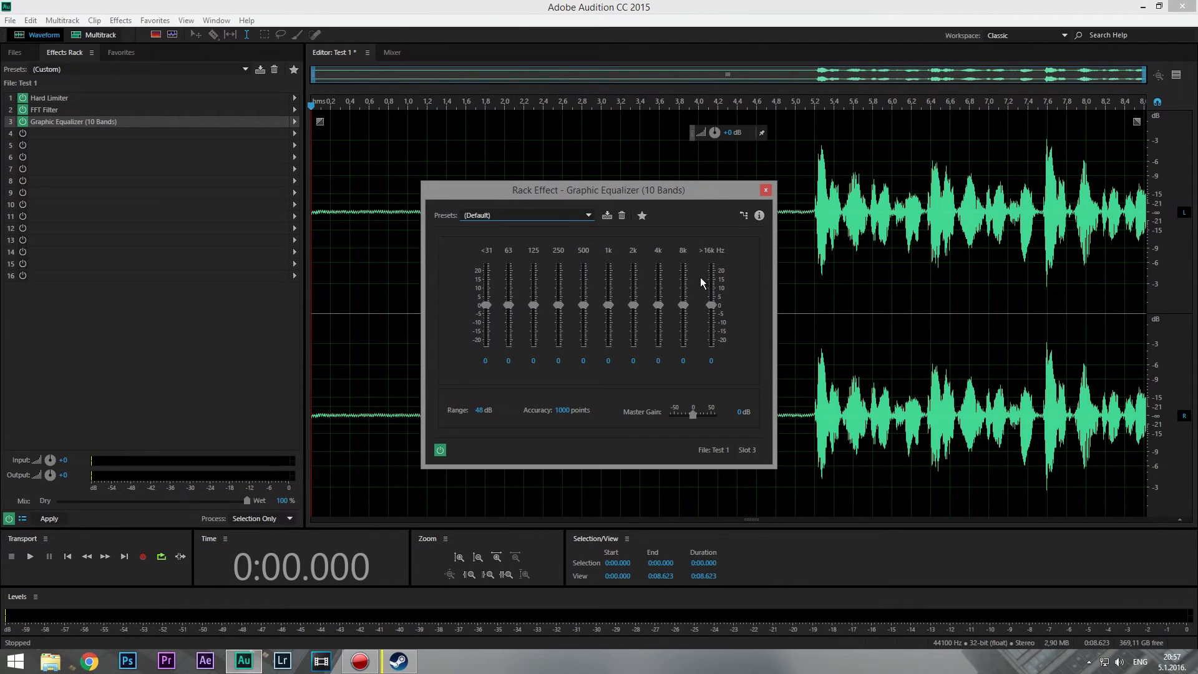
{"action": "left_click", "coordinate": [534, 216]}
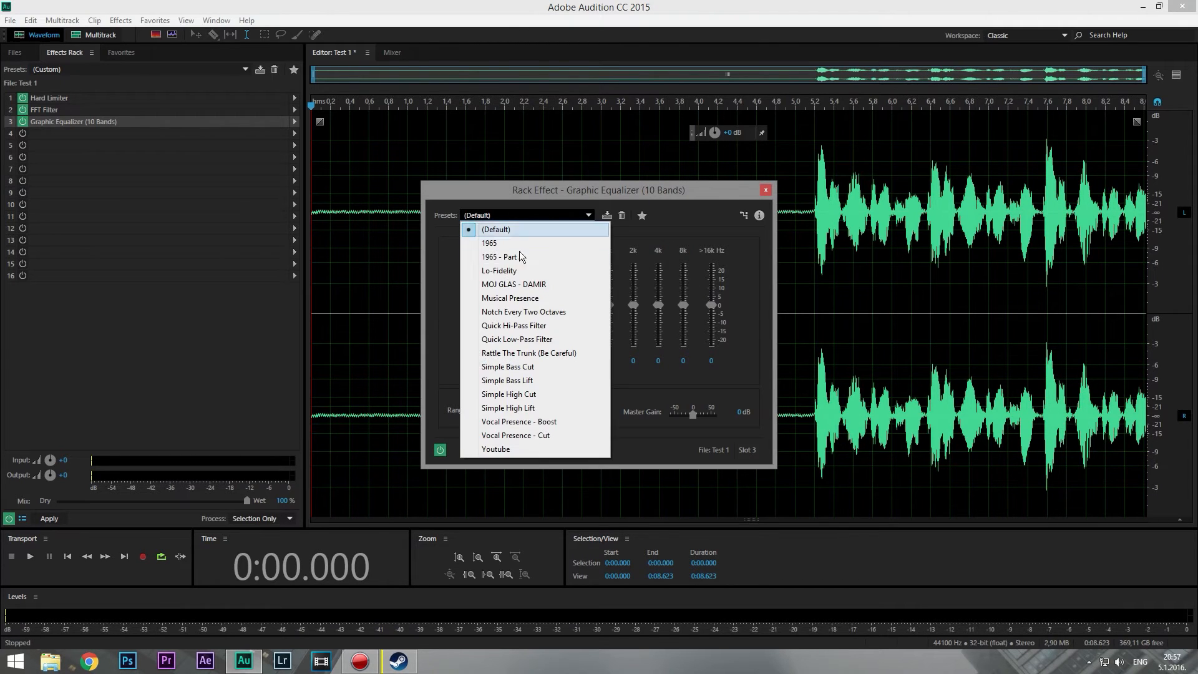
{"action": "left_click", "coordinate": [499, 449]}
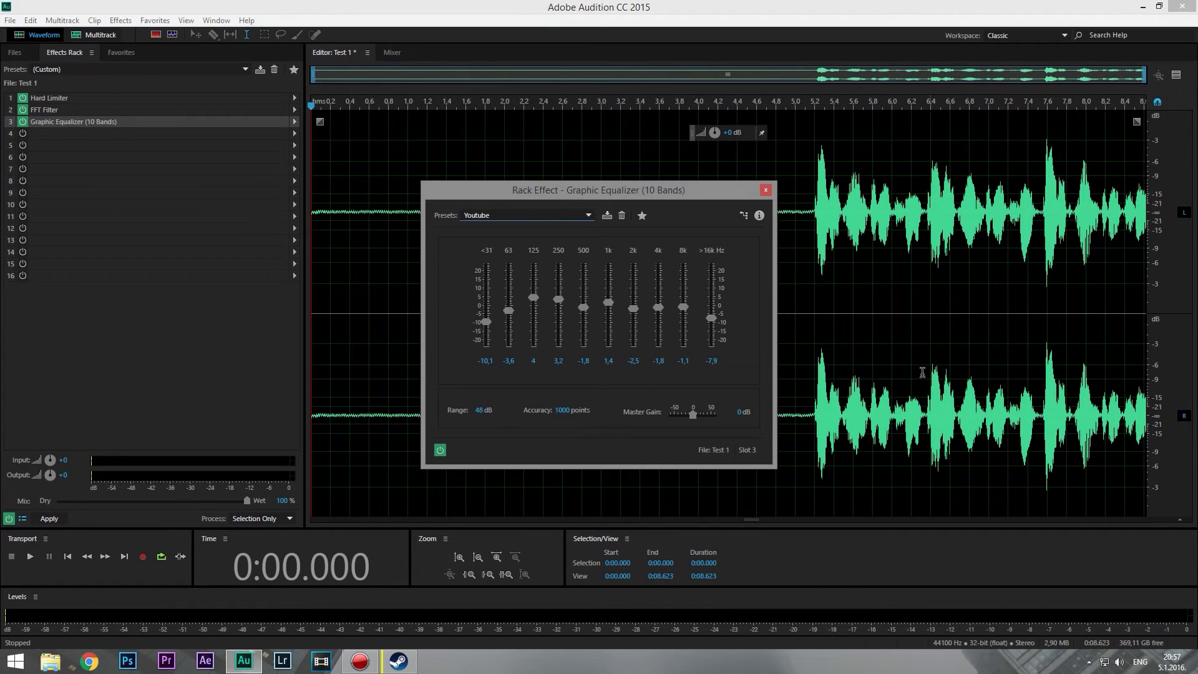
Try shifting the equalizer's <31 Hz band, down to -10.5 on the second attempt, reloading the Youtube preset after each change.
{"action": "left_click_drag", "start_coordinate": [483, 322], "coordinate": [509, 316]}
{"action": "left_click", "coordinate": [539, 219]}
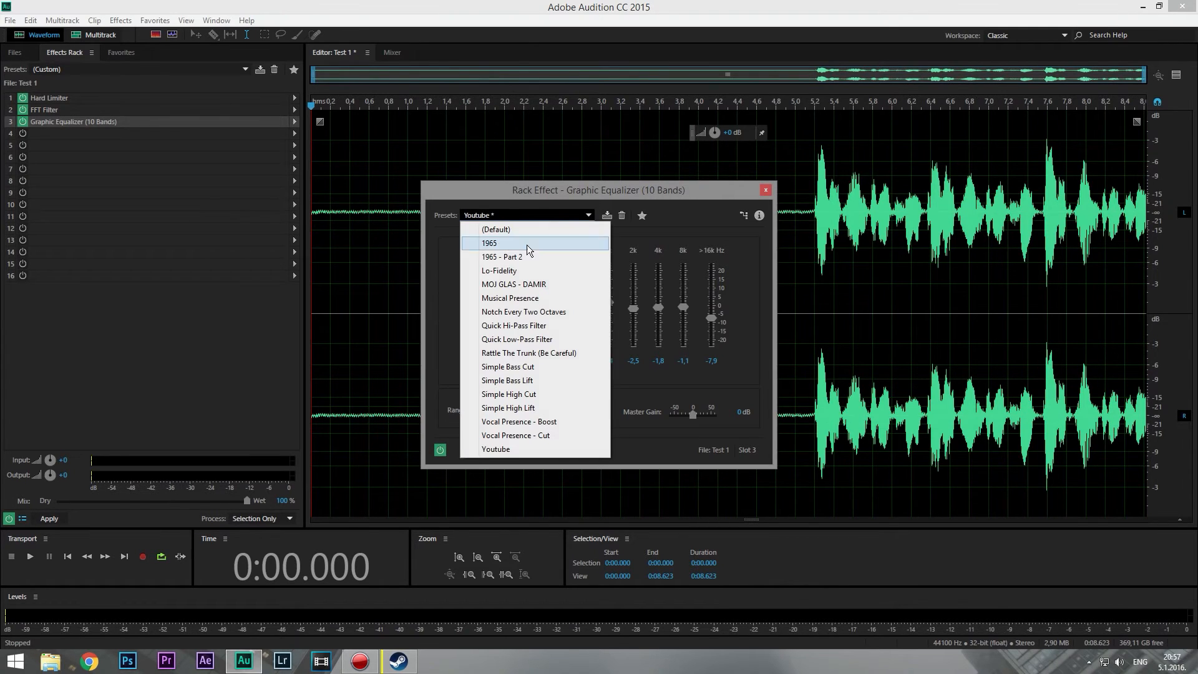
{"action": "left_click", "coordinate": [478, 452]}
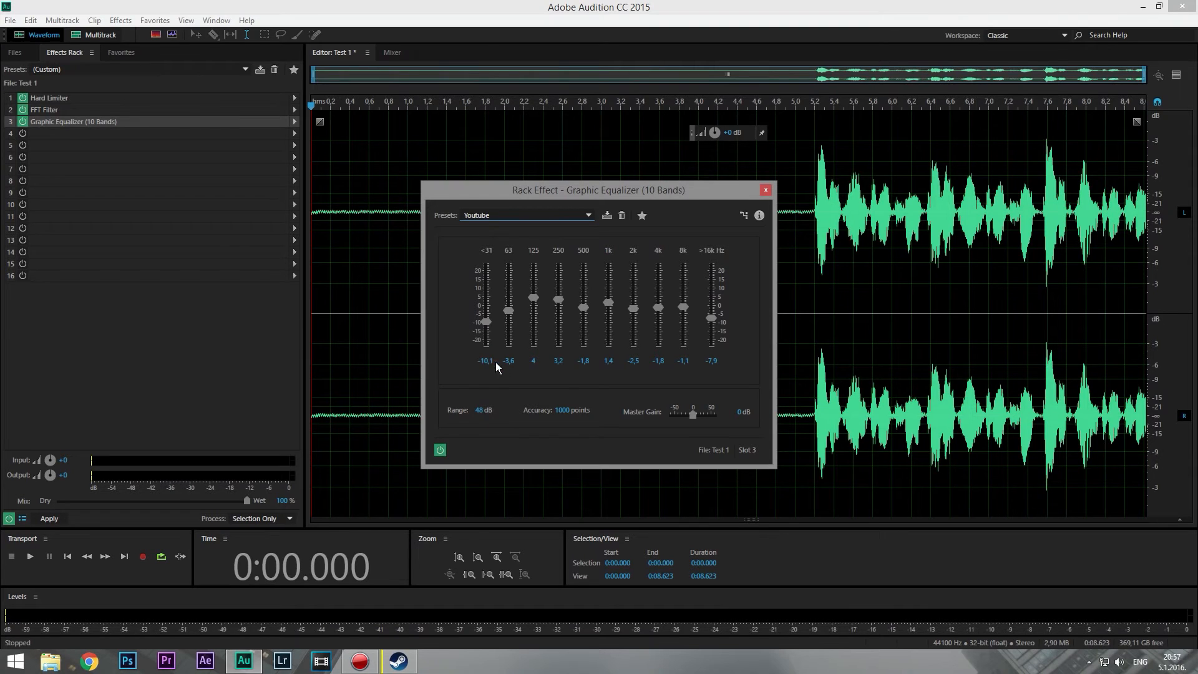
{"action": "left_click_drag", "start_coordinate": [487, 320], "coordinate": [492, 322]}
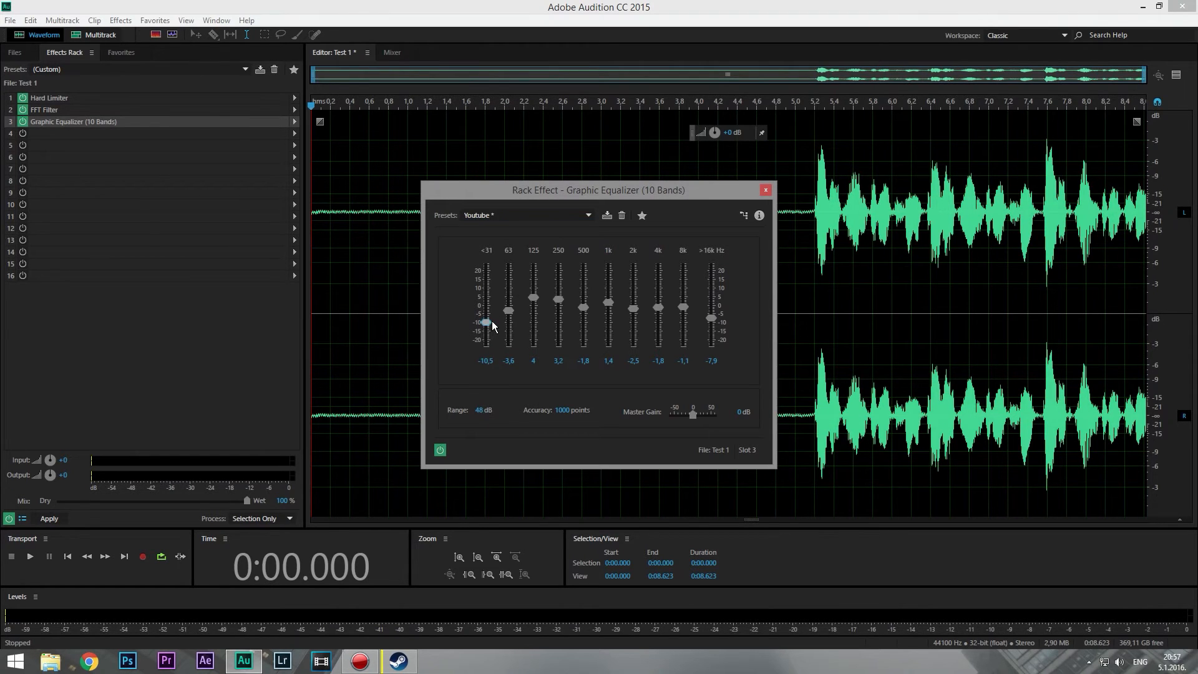
{"action": "left_click", "coordinate": [511, 218]}
{"action": "left_click", "coordinate": [522, 448]}
Bring up the option to save the equalizer settings as a preset, cancel it, and reselect the Youtube preset.
{"action": "left_click", "coordinate": [605, 214]}
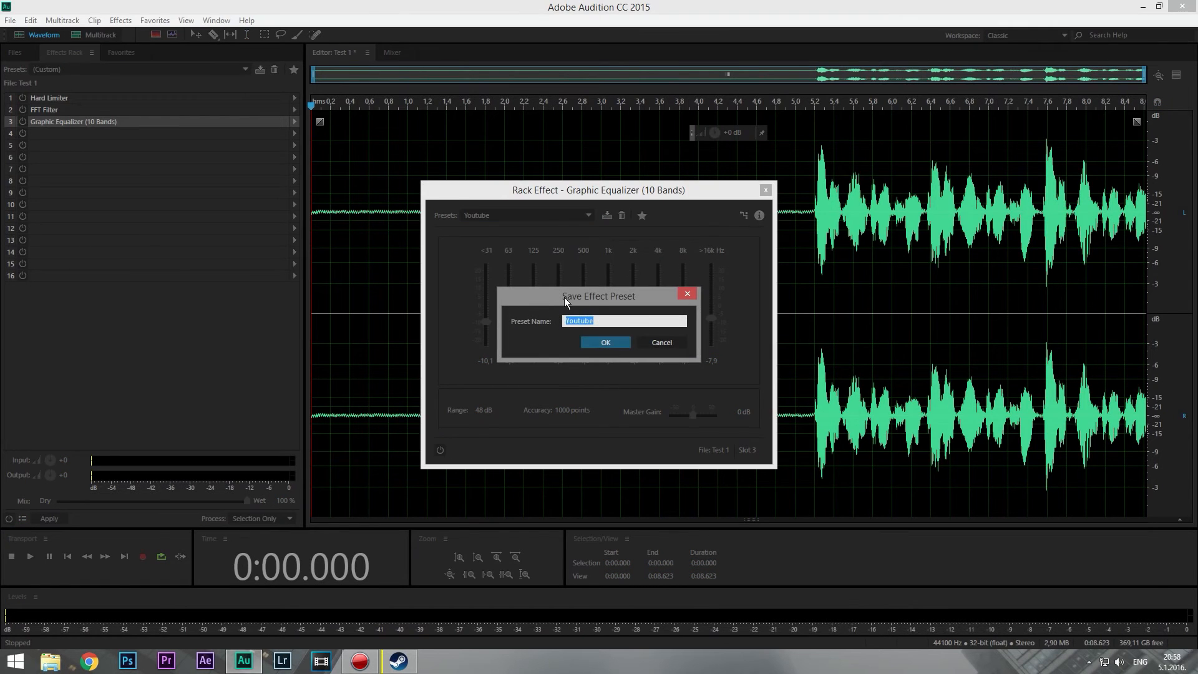
{"action": "left_click", "coordinate": [604, 343]}
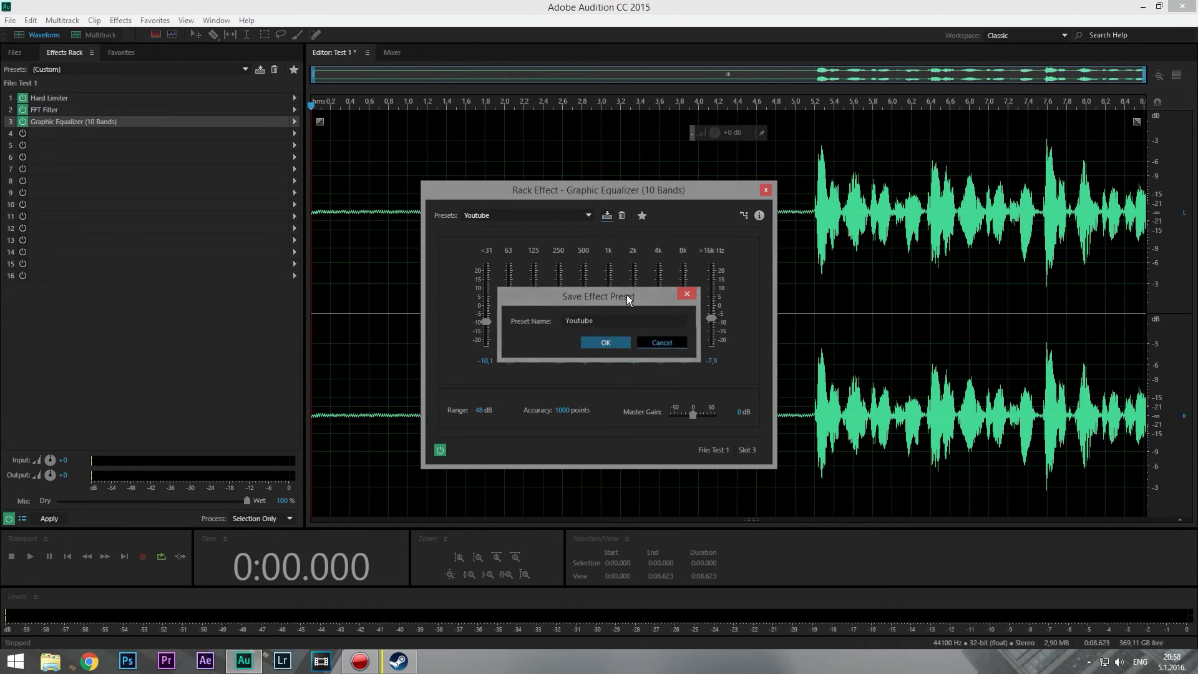
{"action": "left_click", "coordinate": [559, 216]}
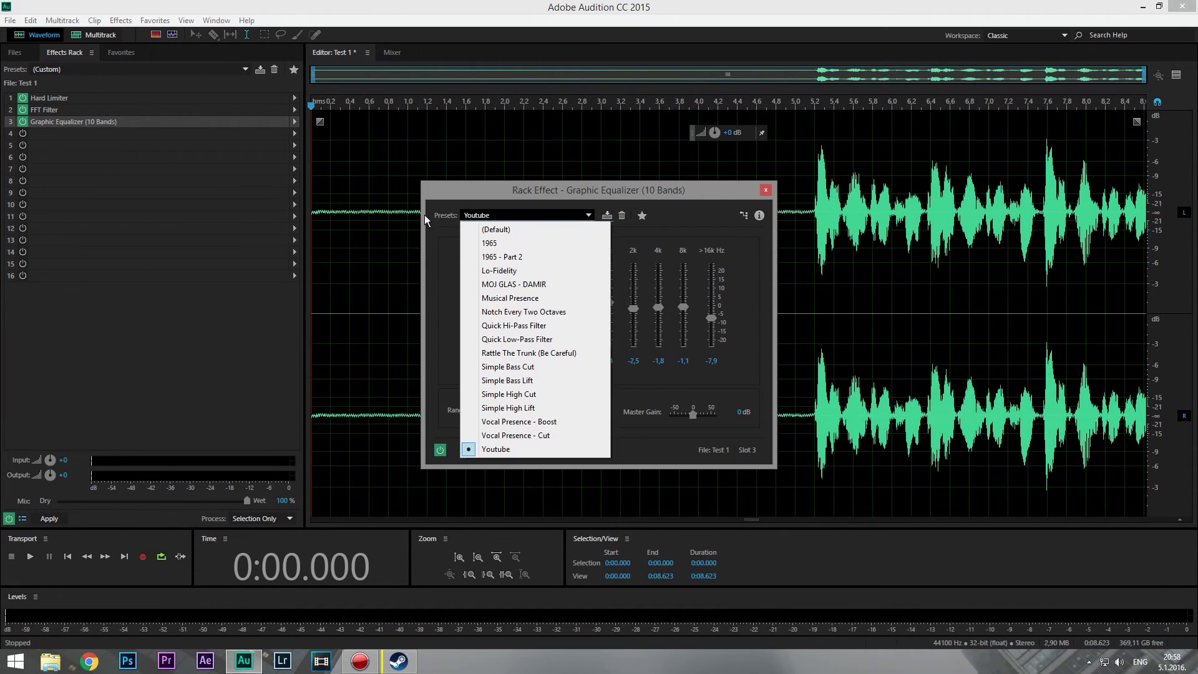
{"action": "left_click", "coordinate": [505, 450]}
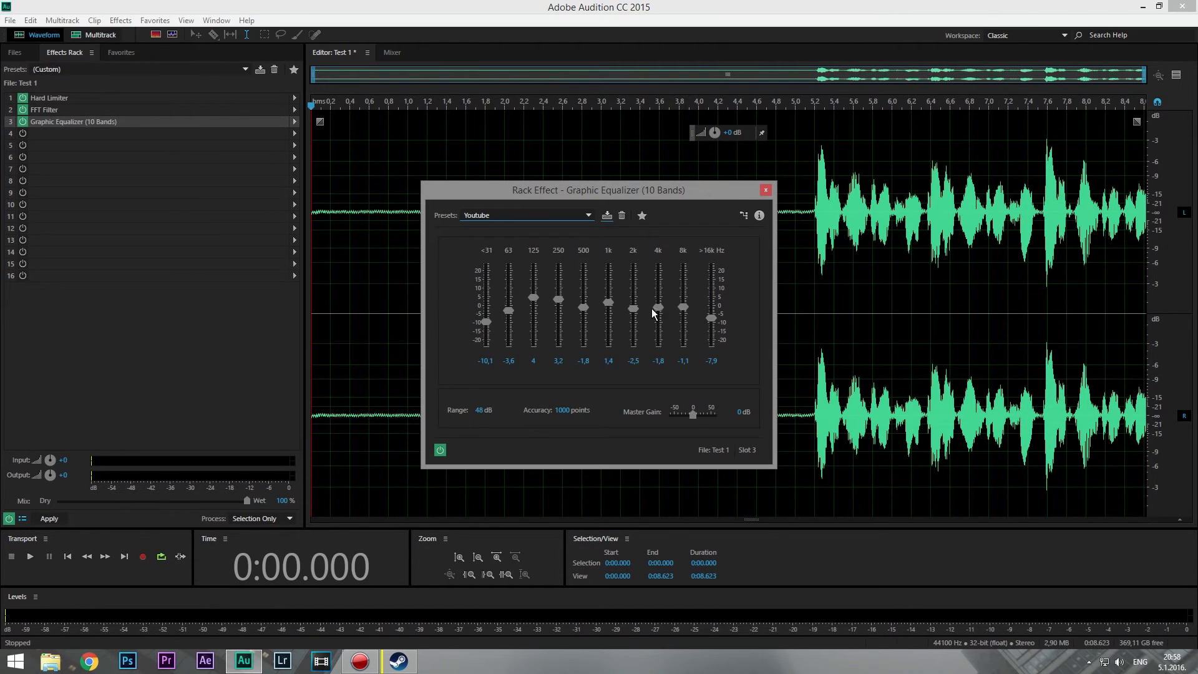
Try a small change to the equalizer's <31 Hz band, restore the Youtube preset, and close the equalizer settings.
{"action": "left_click_drag", "start_coordinate": [485, 325], "coordinate": [486, 320]}
{"action": "left_click", "coordinate": [515, 215]}
{"action": "left_click", "coordinate": [499, 451]}
{"action": "left_click", "coordinate": [765, 190]}
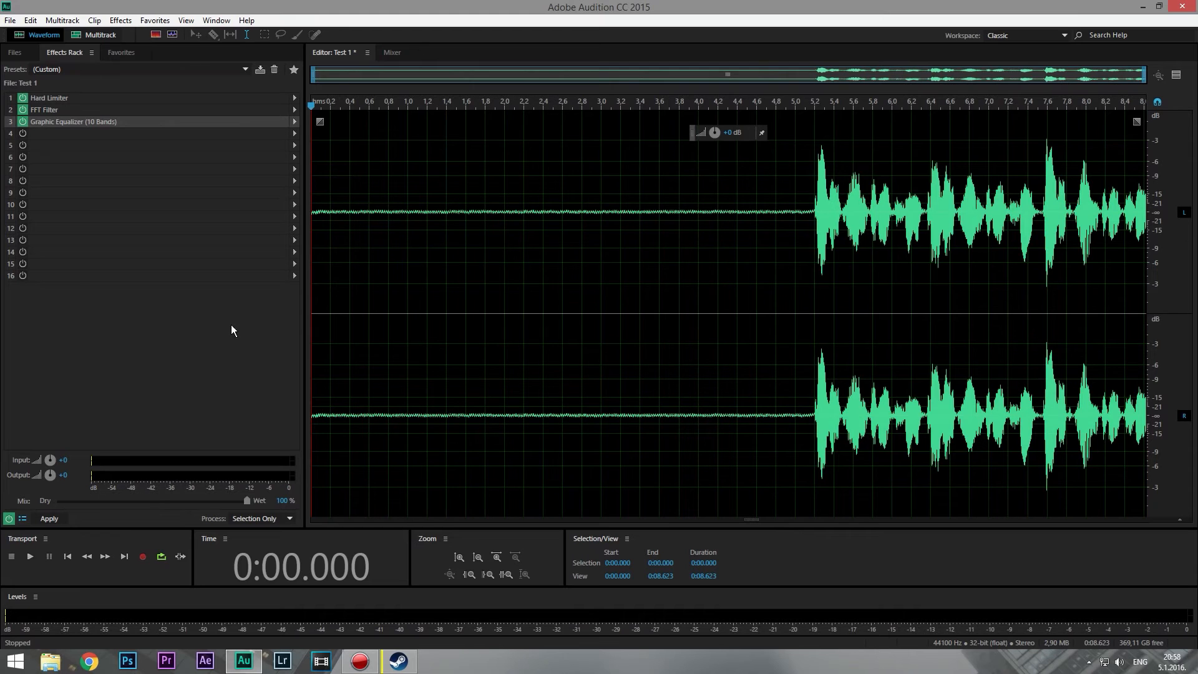
Add Adaptive Noise Reduction to slot 4 of the effects rack and load its Heavy Noise Reduction preset.
{"action": "left_click", "coordinate": [294, 134]}
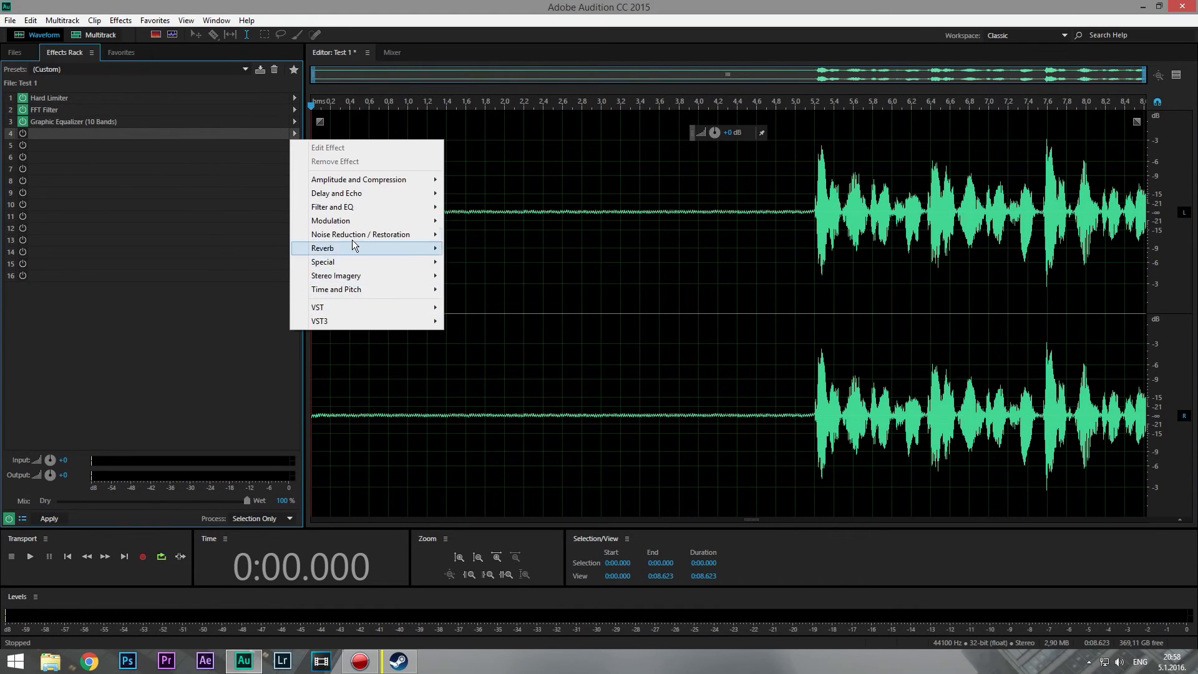
{"action": "mouse_move", "coordinate": [347, 240]}
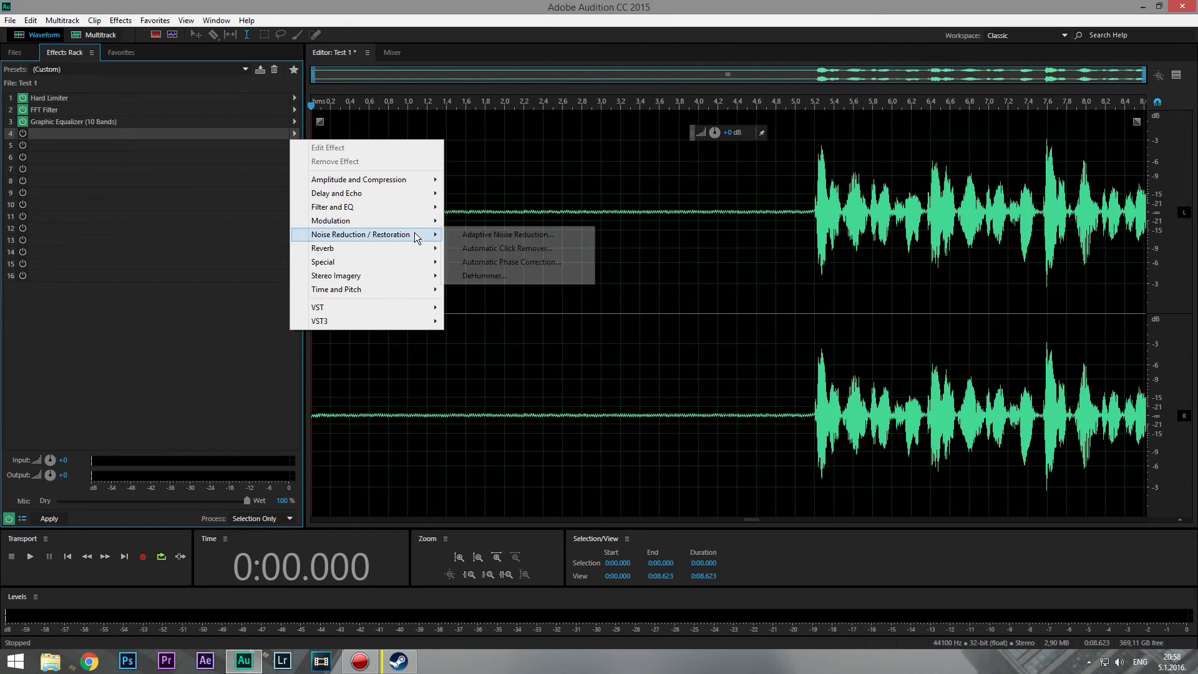
{"action": "left_click", "coordinate": [500, 235]}
{"action": "left_click", "coordinate": [478, 226]}
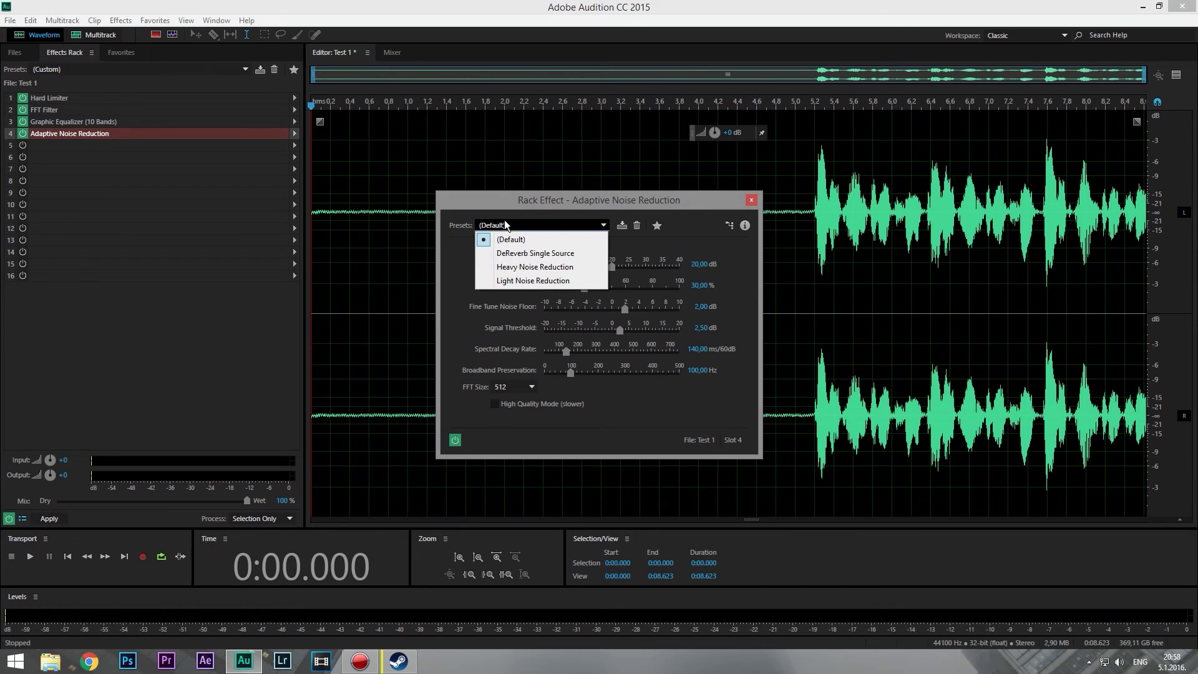
{"action": "left_click", "coordinate": [515, 268]}
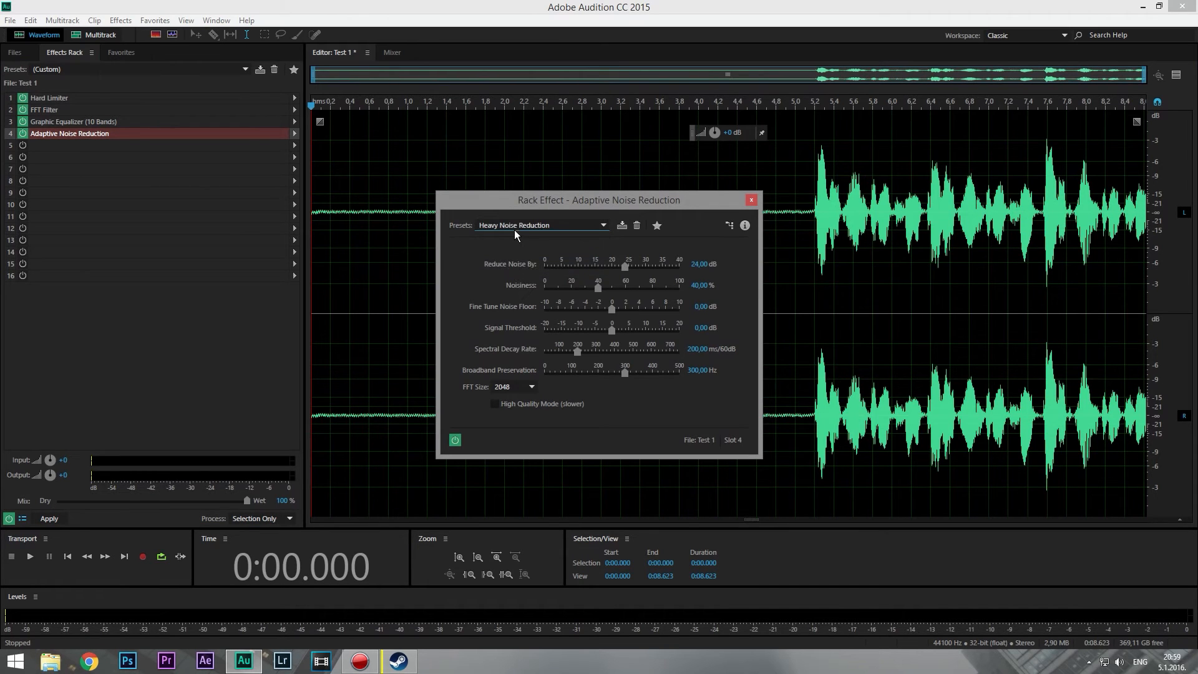
Compare the Light Noise Reduction and Heavy Noise Reduction presets by switching between them, ending on Light Noise Reduction.
{"action": "left_click", "coordinate": [513, 228]}
{"action": "left_click", "coordinate": [512, 283]}
{"action": "left_click", "coordinate": [508, 228]}
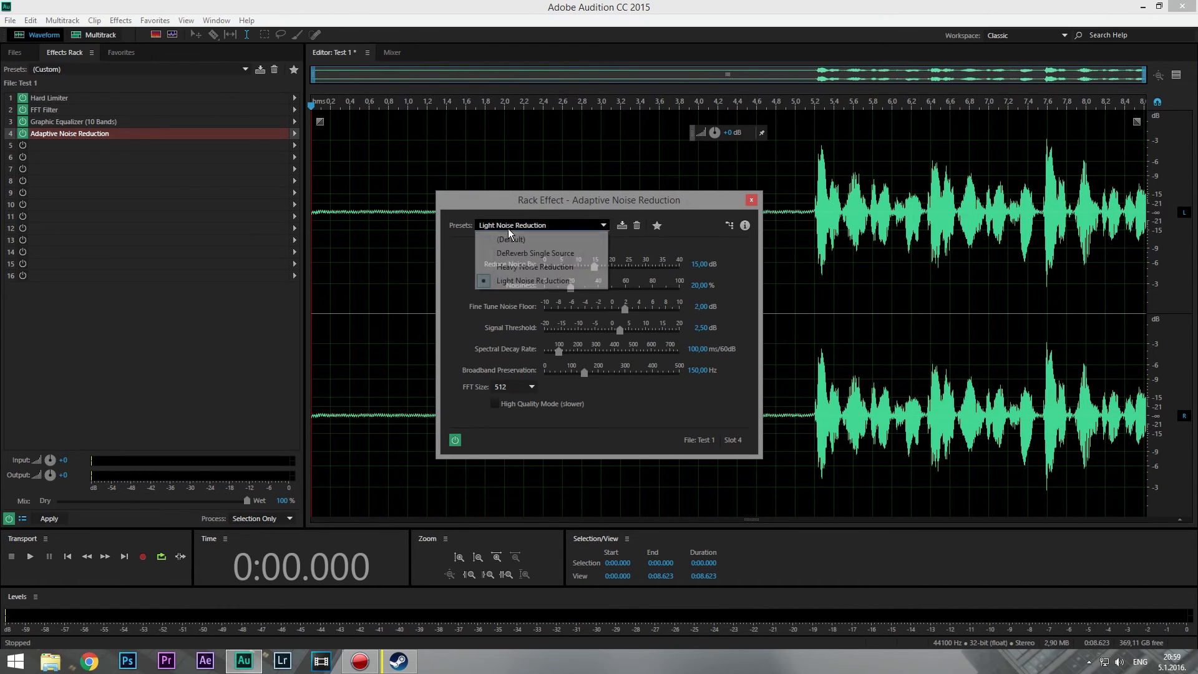
{"action": "left_click", "coordinate": [489, 293]}
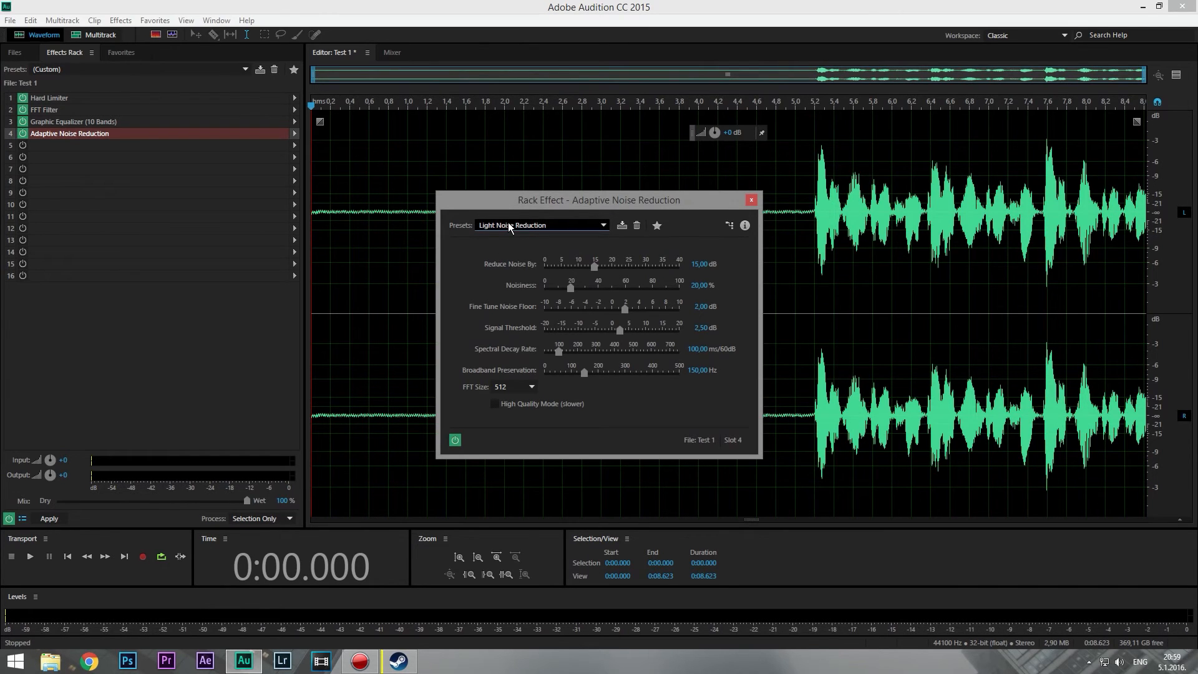
{"action": "left_click", "coordinate": [509, 226]}
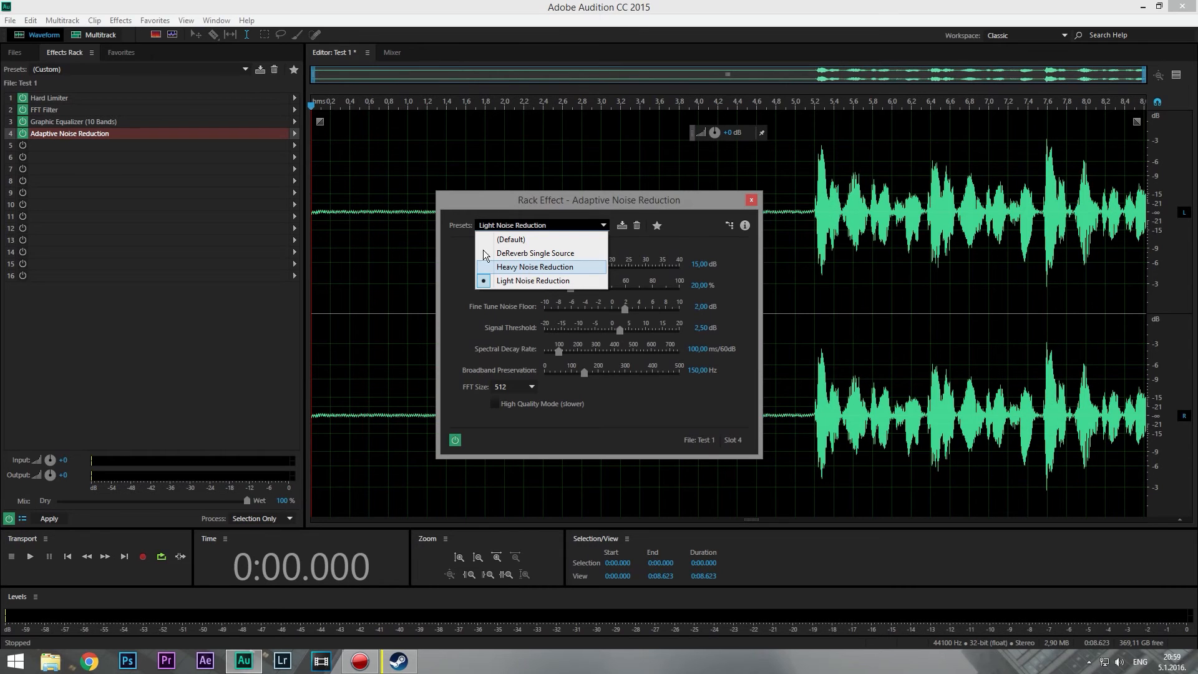
{"action": "left_click", "coordinate": [526, 268]}
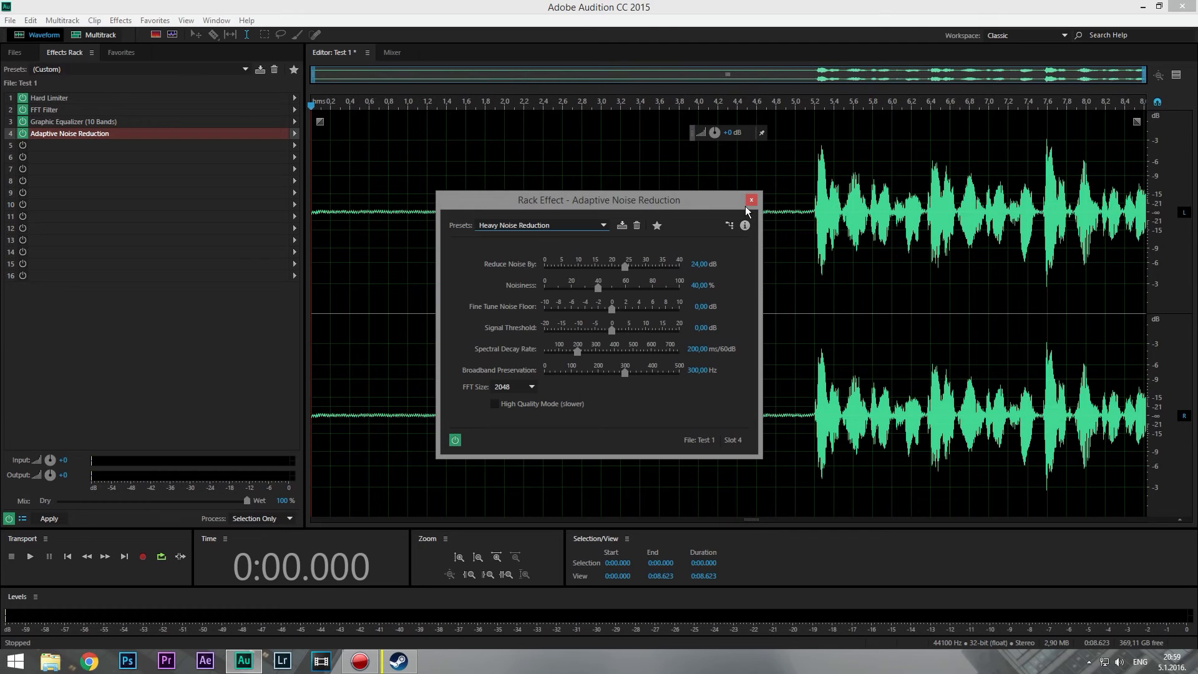
{"action": "left_click", "coordinate": [534, 225]}
{"action": "left_click", "coordinate": [493, 282]}
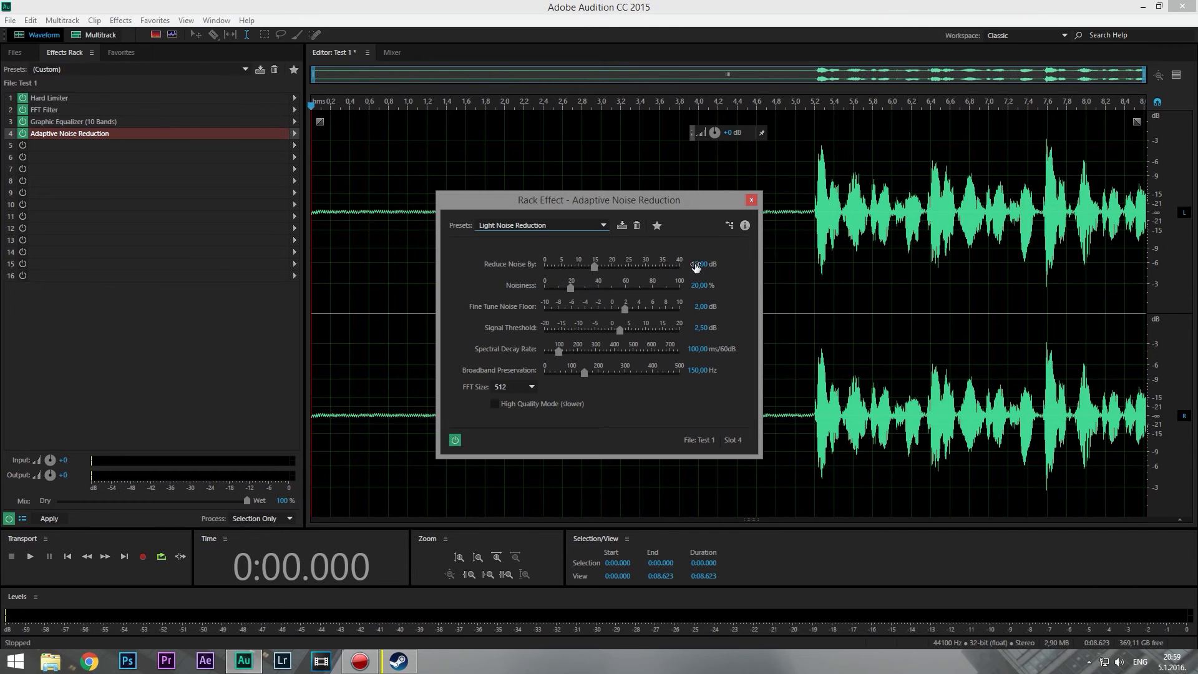
Load the Heavy Noise Reduction preset, set Reduce Noise By to 22 dB, and close the effect settings.
{"action": "left_click", "coordinate": [534, 226]}
{"action": "left_click", "coordinate": [502, 270]}
{"action": "left_click", "coordinate": [699, 265]}
{"action": "type", "text": "22"}
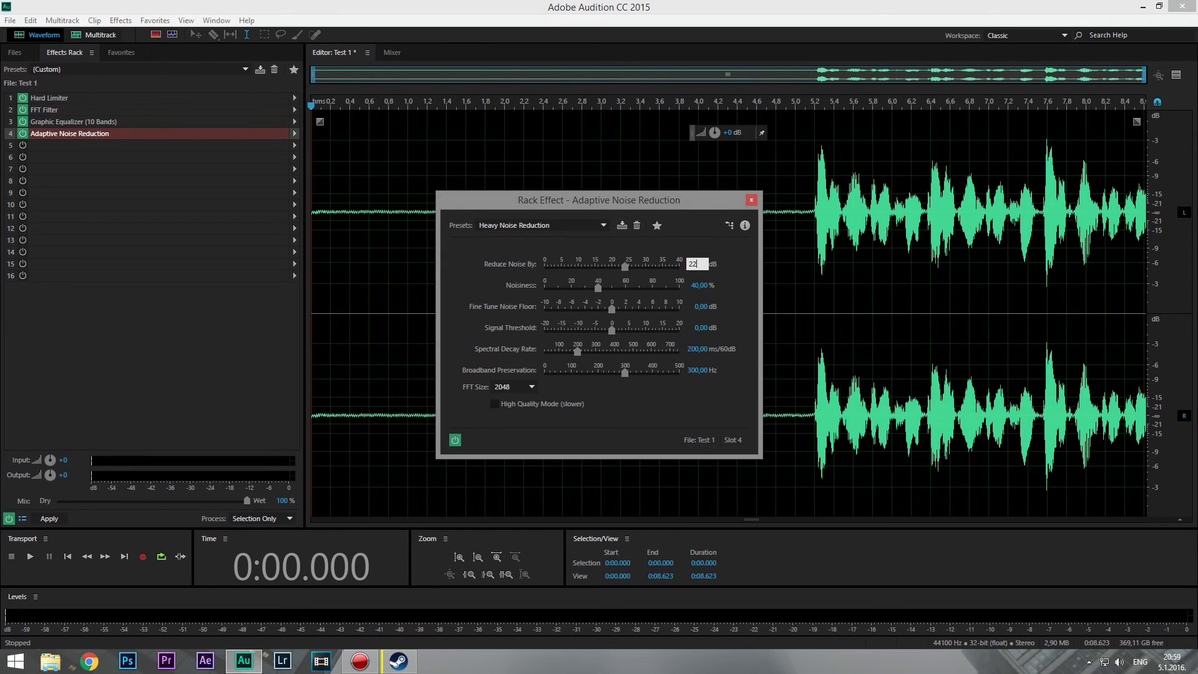
{"action": "key", "text": "Return"}
{"action": "left_click", "coordinate": [751, 201]}
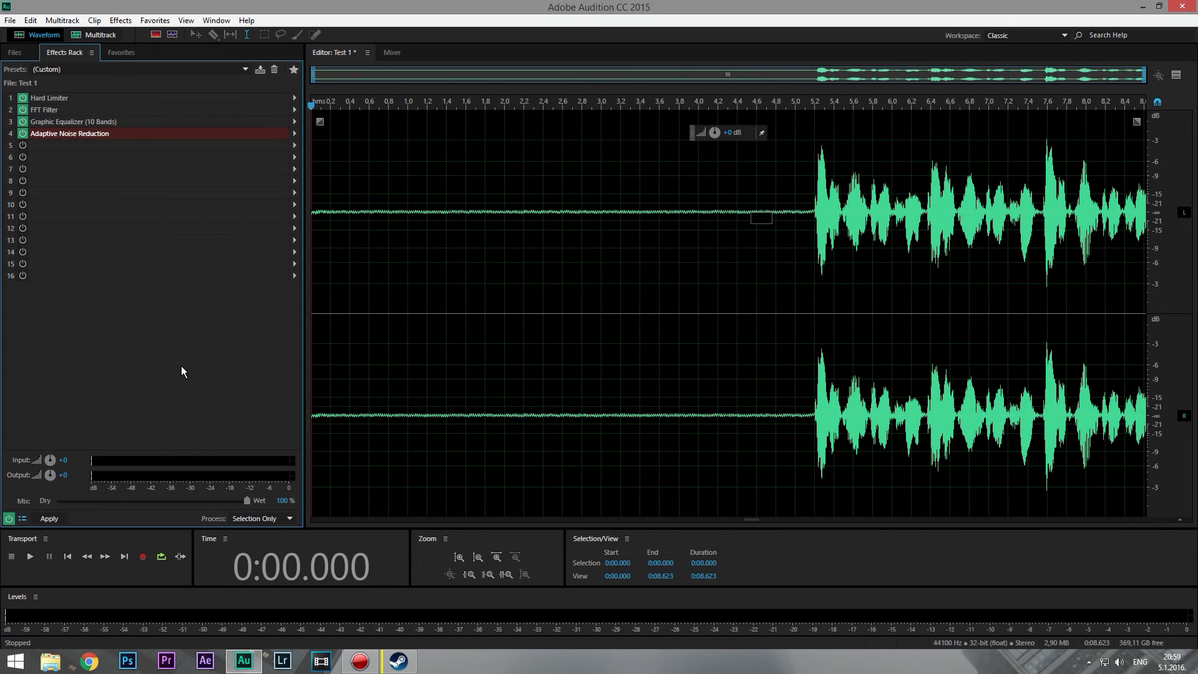
Bring up the option to save the whole rack as a preset, cancel it, and look through the rack preset list.
{"action": "left_click", "coordinate": [260, 69]}
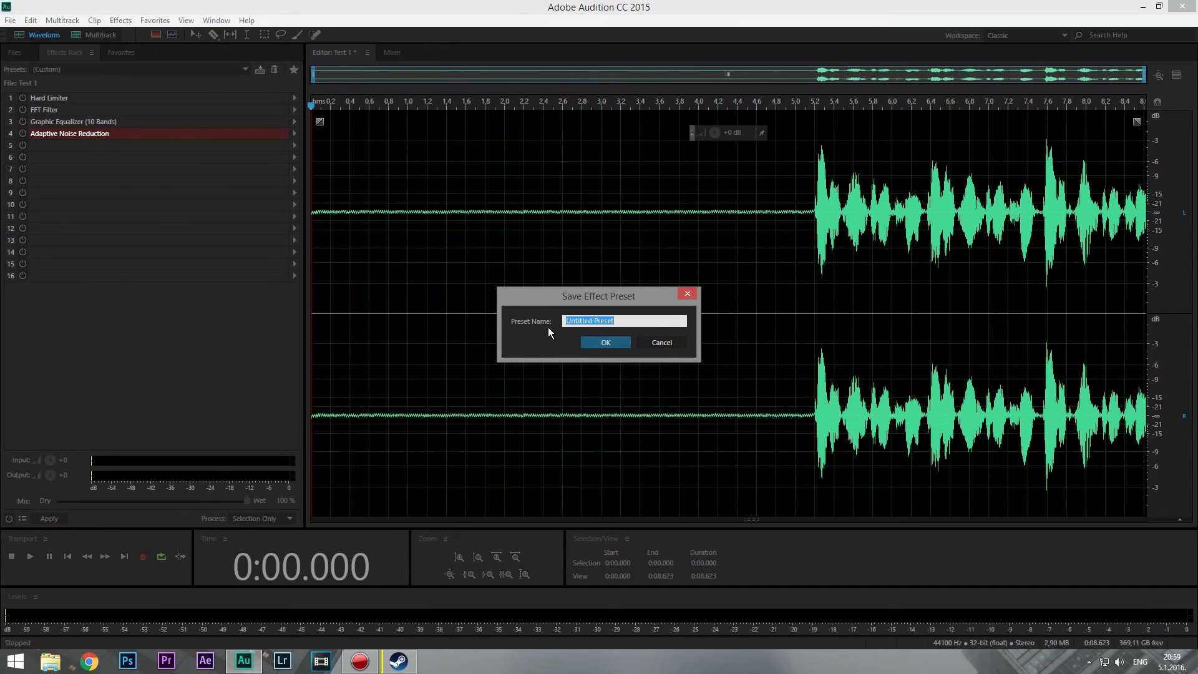
{"action": "left_click", "coordinate": [661, 342]}
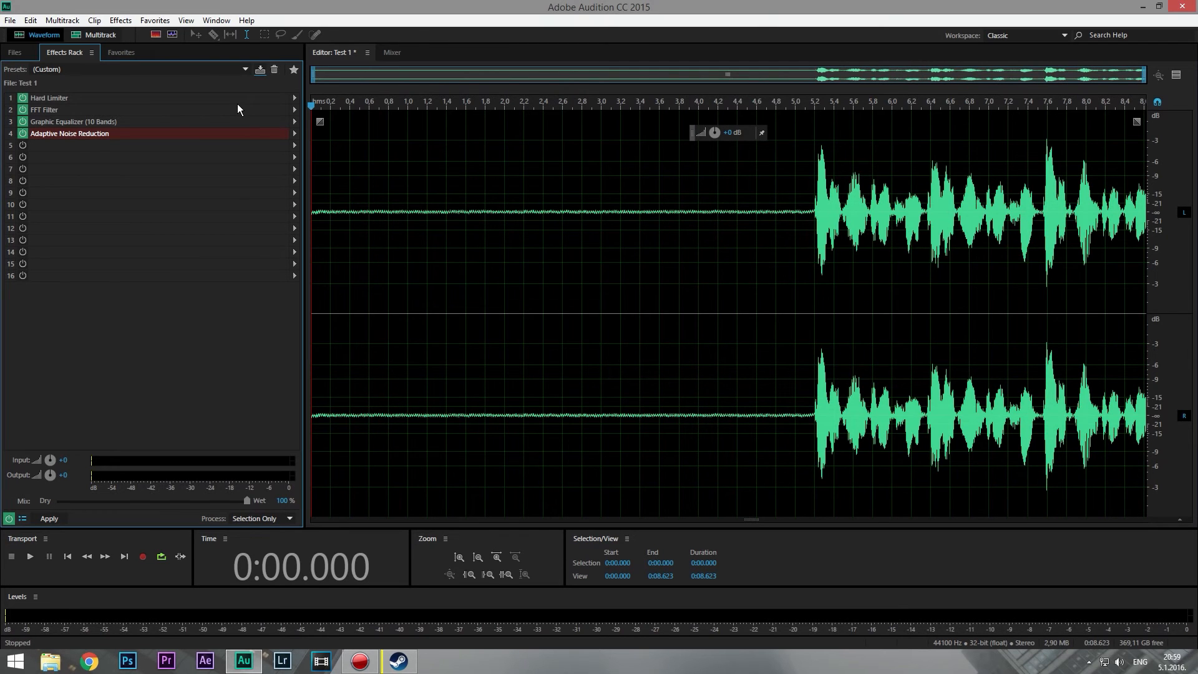
{"action": "left_click", "coordinate": [206, 69]}
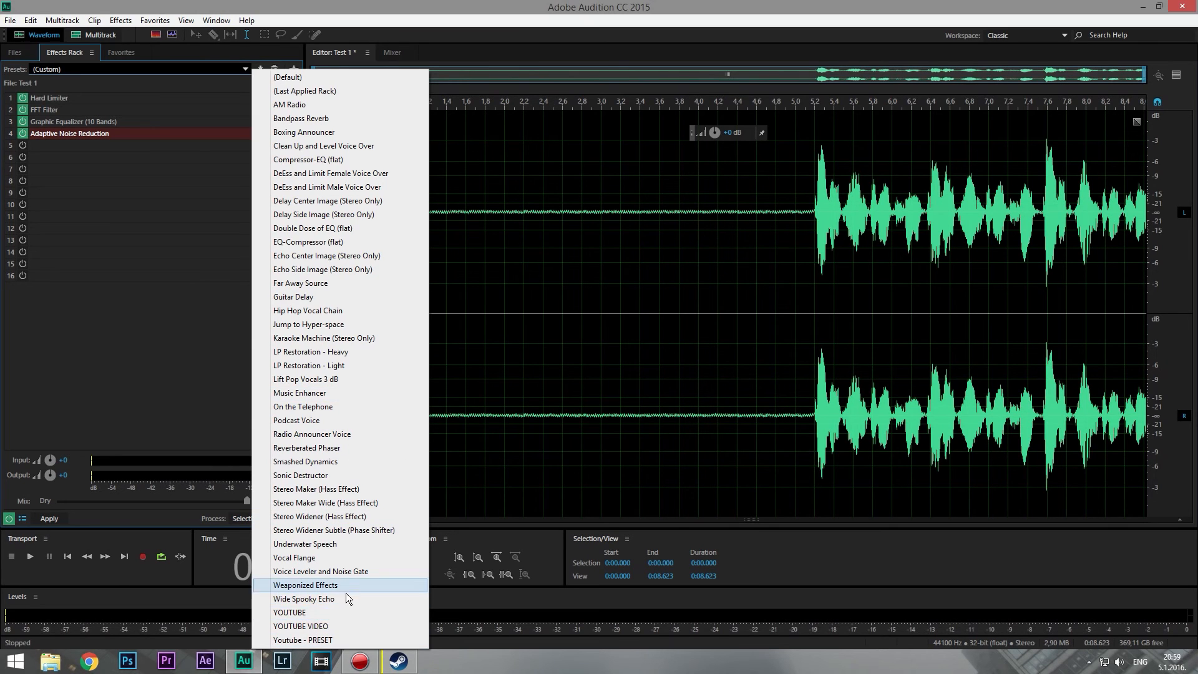
{"action": "left_click", "coordinate": [94, 350]}
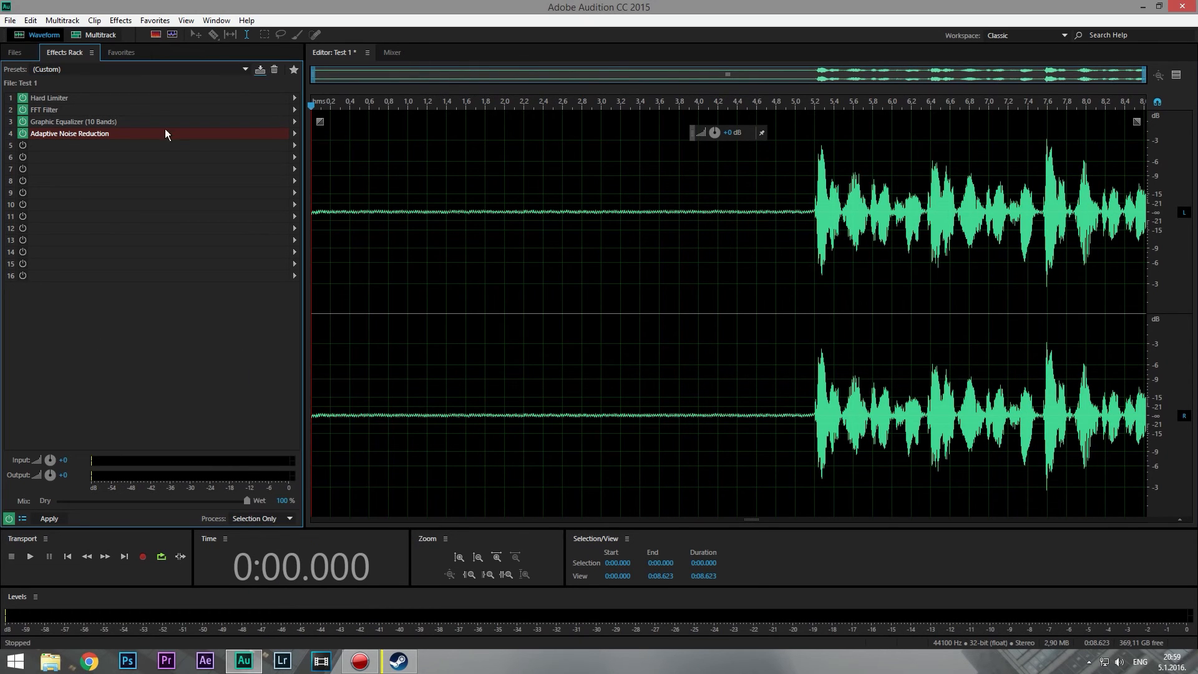
Review the slot 3 Graphic Equalizer (10 Bands) settings, close them, and check the available rack presets without choosing one.
{"action": "double_click", "coordinate": [60, 122]}
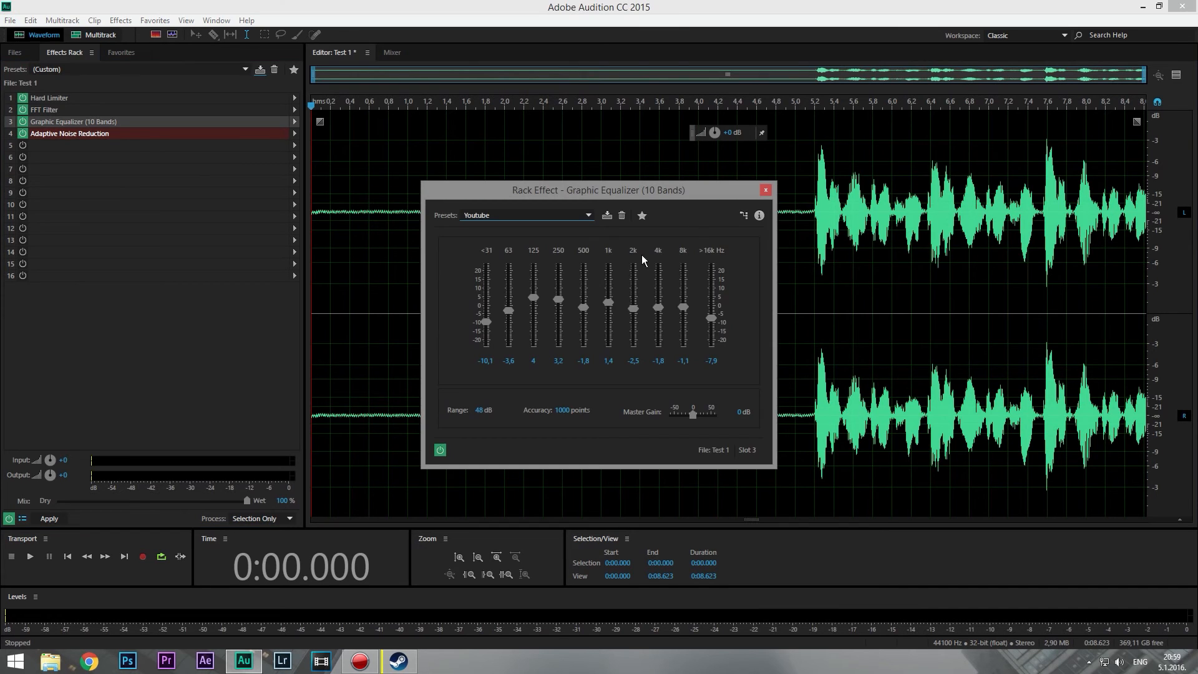
{"action": "left_click", "coordinate": [765, 189]}
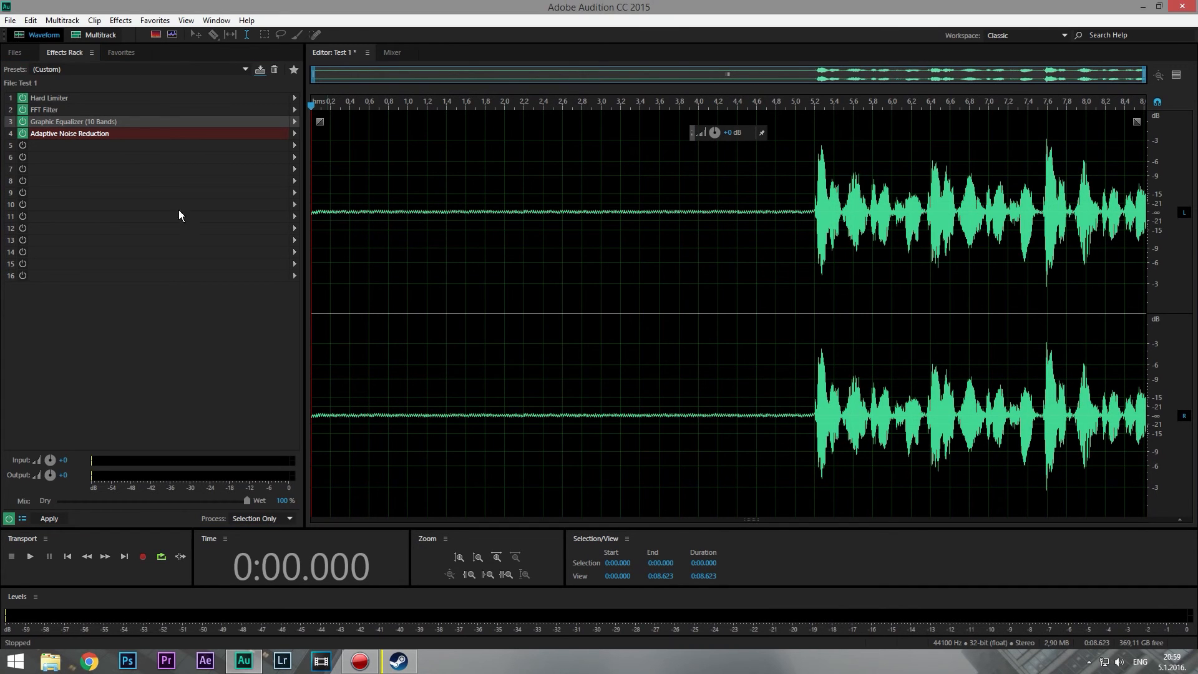
{"action": "double_click", "coordinate": [70, 124]}
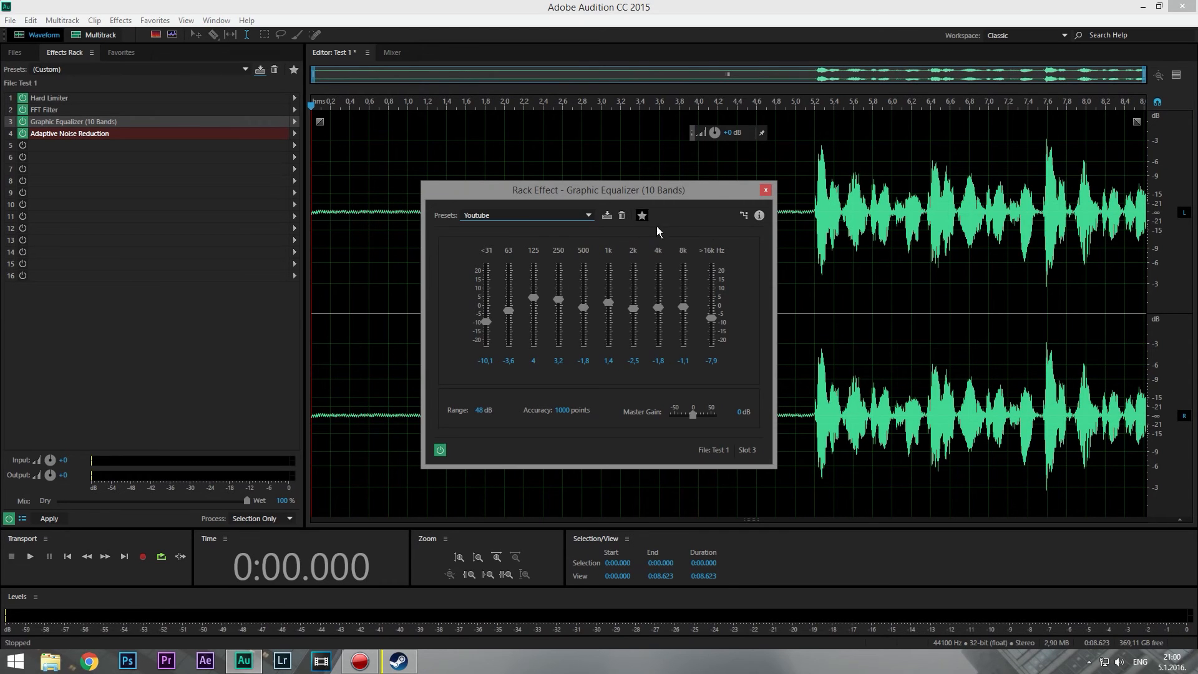
{"action": "left_click", "coordinate": [765, 189]}
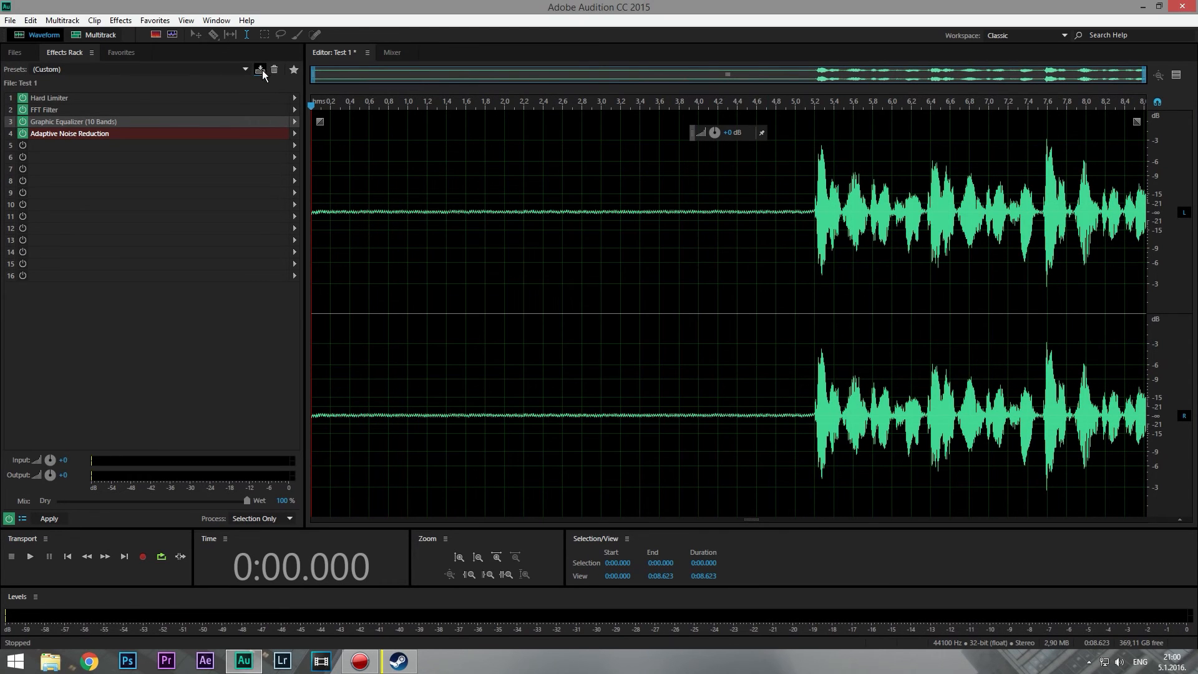
{"action": "left_click", "coordinate": [195, 325]}
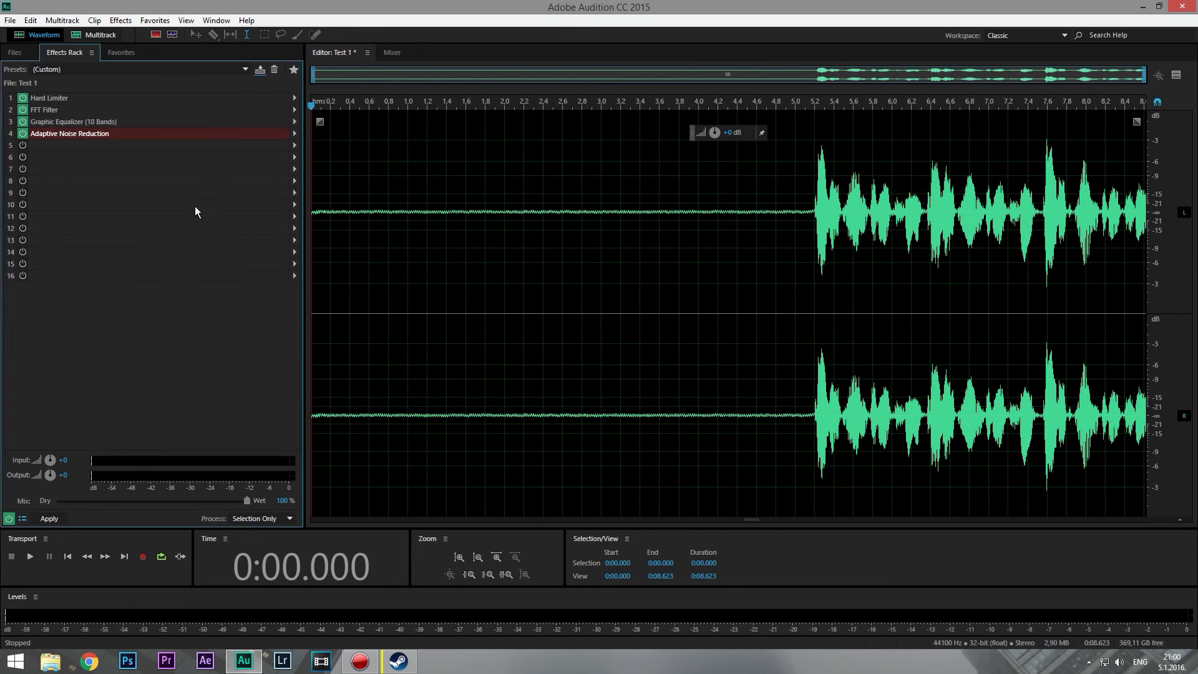
{"action": "left_click", "coordinate": [148, 67]}
{"action": "left_click", "coordinate": [169, 339]}
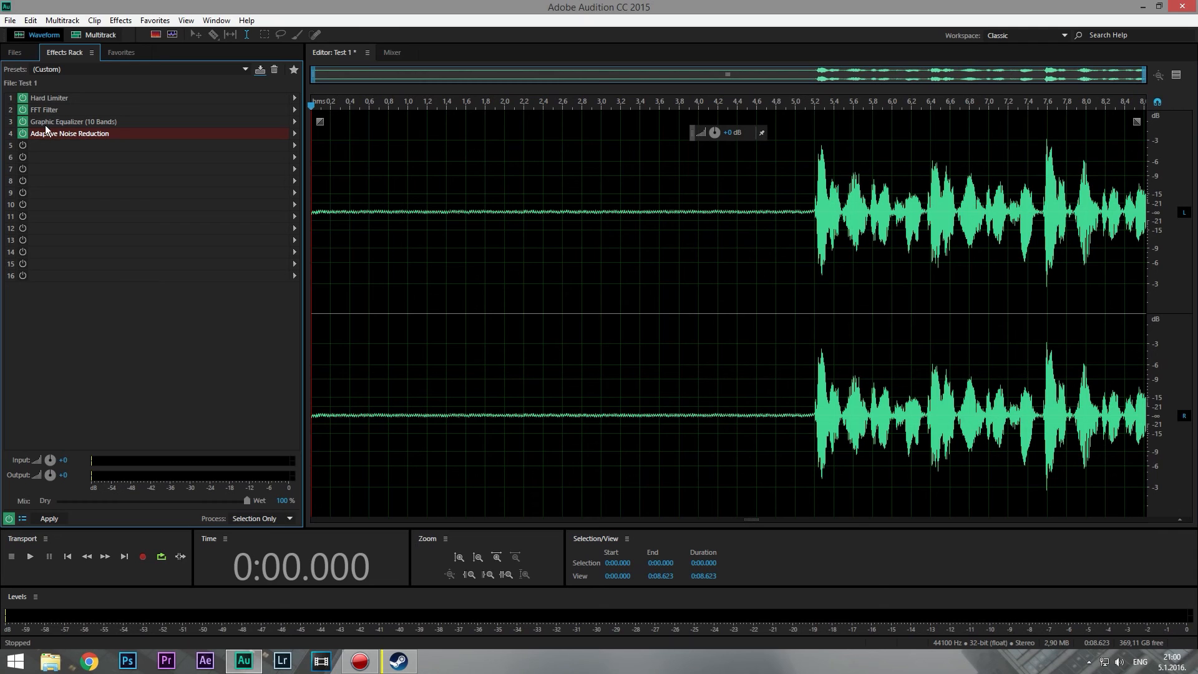
Apply the effects rack to the whole clip and play the processed audio from the beginning.
{"action": "left_click", "coordinate": [49, 520]}
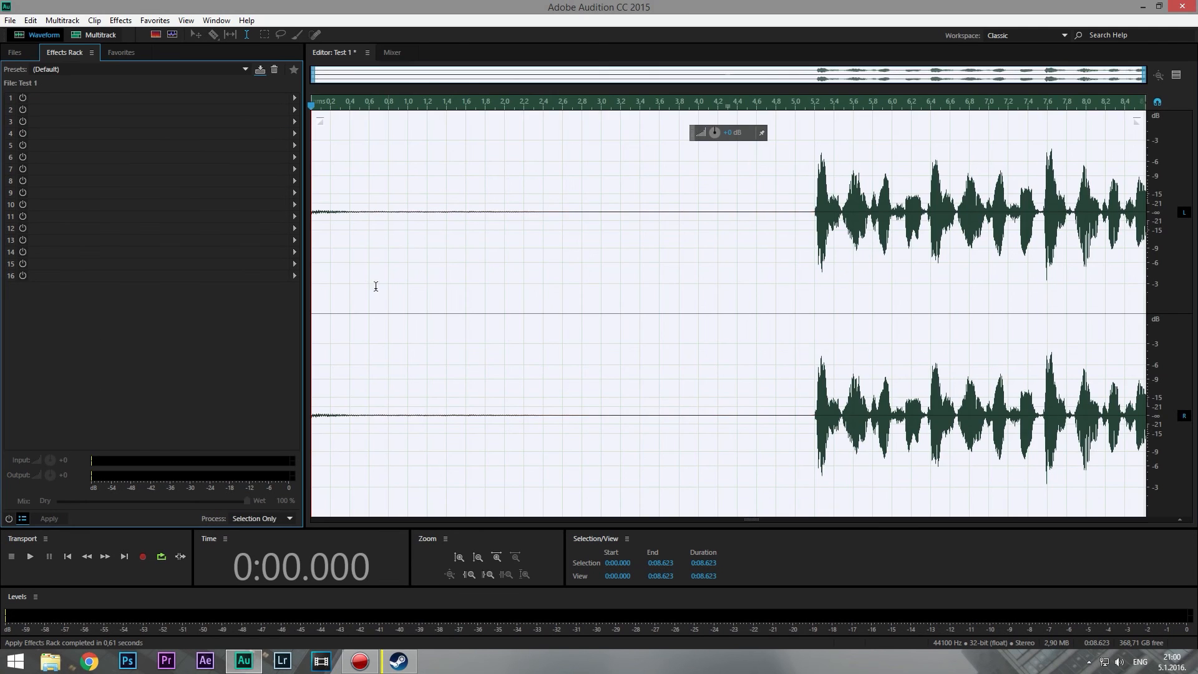
{"action": "left_click", "coordinate": [336, 280]}
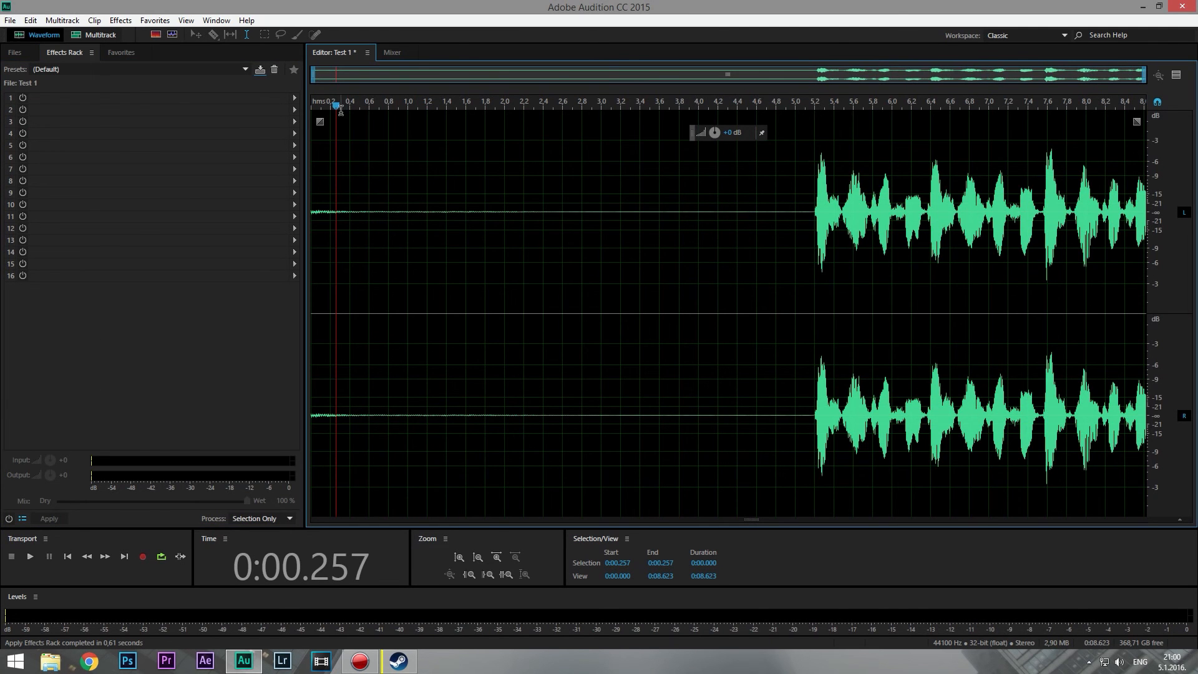
{"action": "left_click_drag", "start_coordinate": [337, 110], "coordinate": [312, 105]}
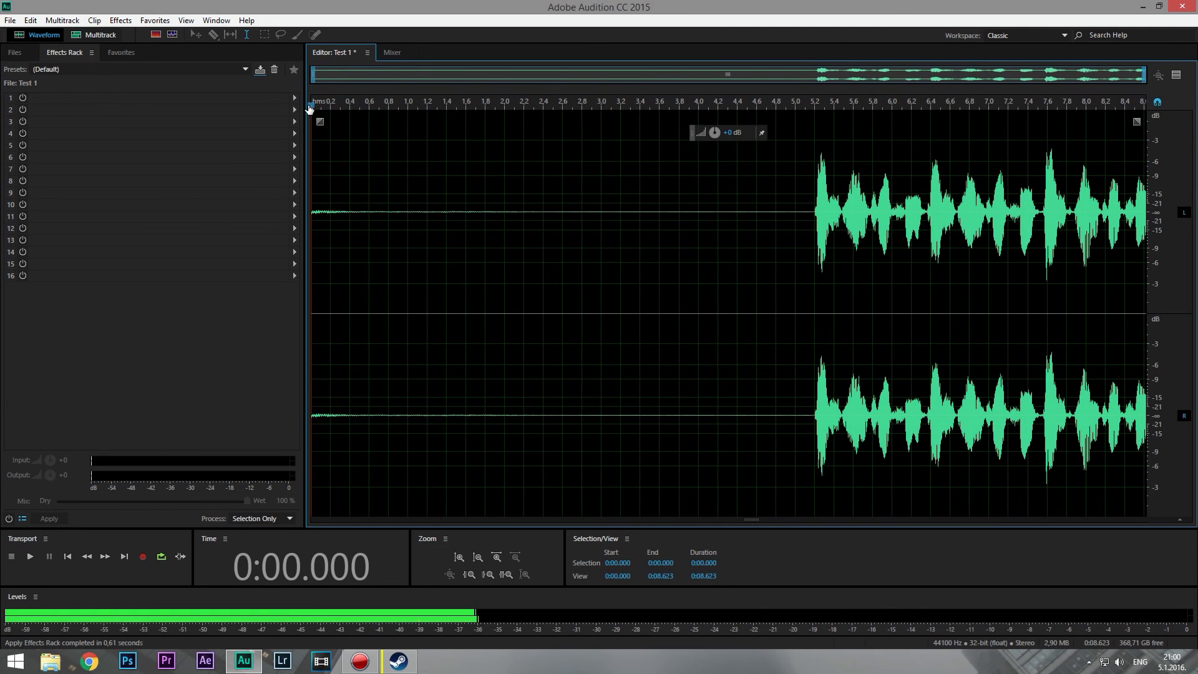
{"action": "left_click", "coordinate": [31, 556]}
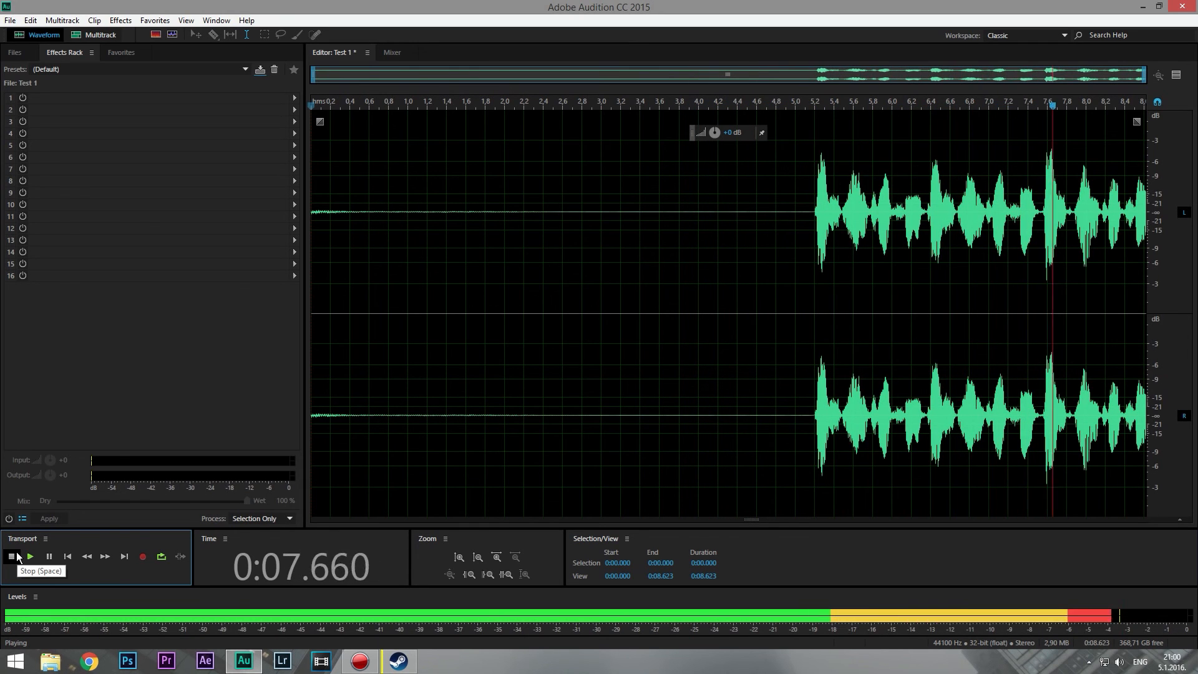
{"action": "left_click", "coordinate": [16, 553]}
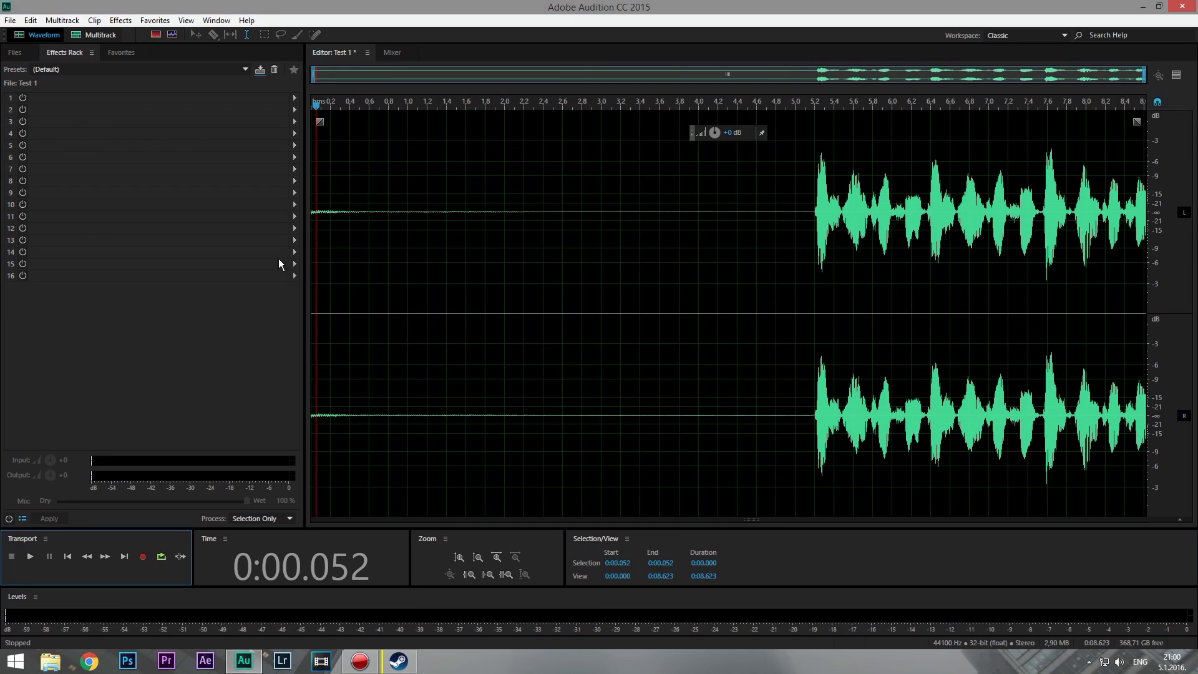
Delete the quiet lead-in from the start of the clip up to about 0:02.653.
{"action": "left_click_drag", "start_coordinate": [425, 105], "coordinate": [581, 105]}
{"action": "left_click_drag", "start_coordinate": [569, 147], "coordinate": [350, 237]}
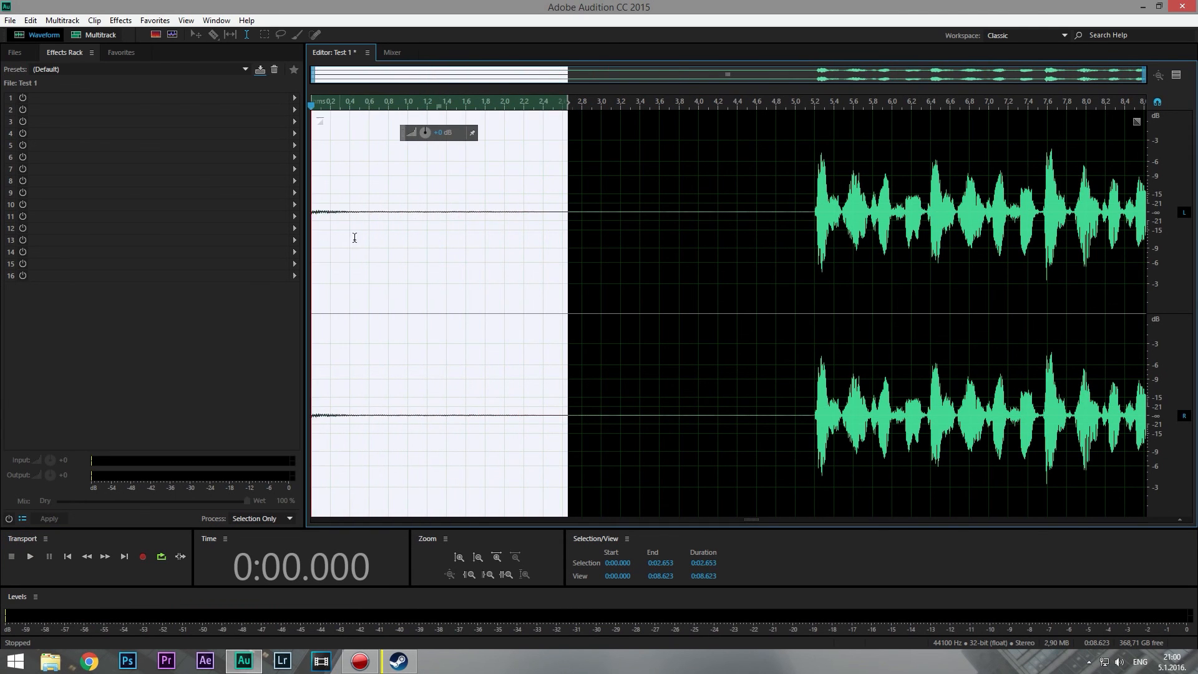
{"action": "key", "text": "Delete"}
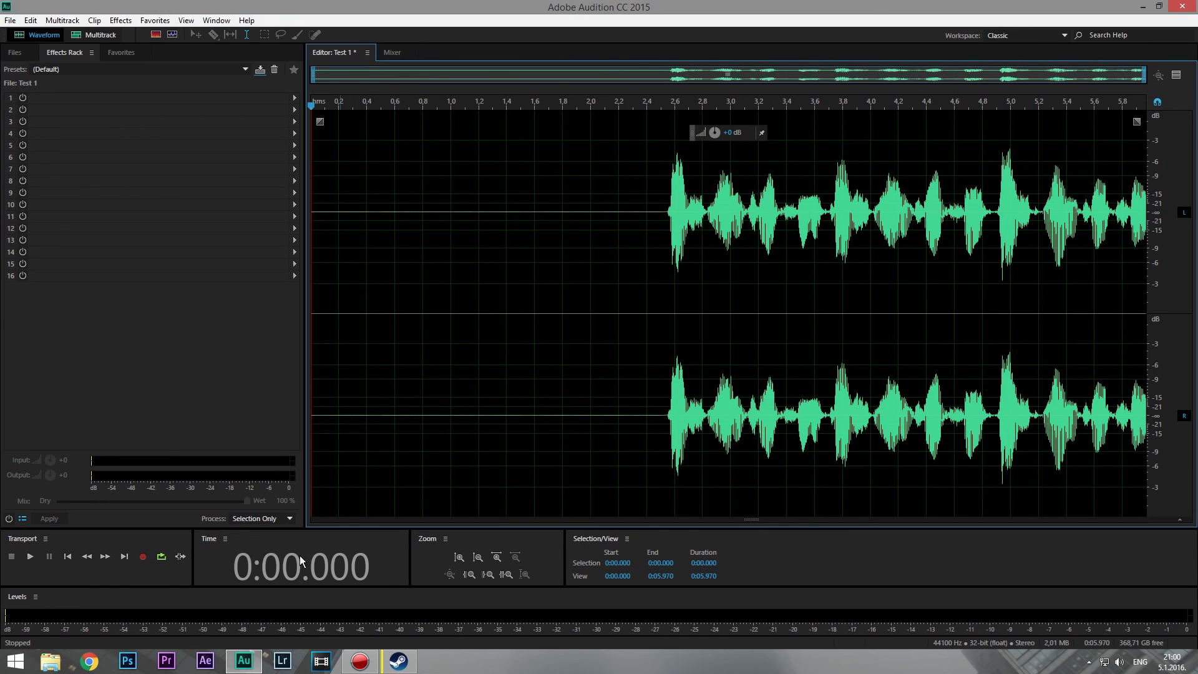
Play back the trimmed clip to check how the processed voice sounds, and return the playhead near the start.
{"action": "left_click", "coordinate": [30, 556]}
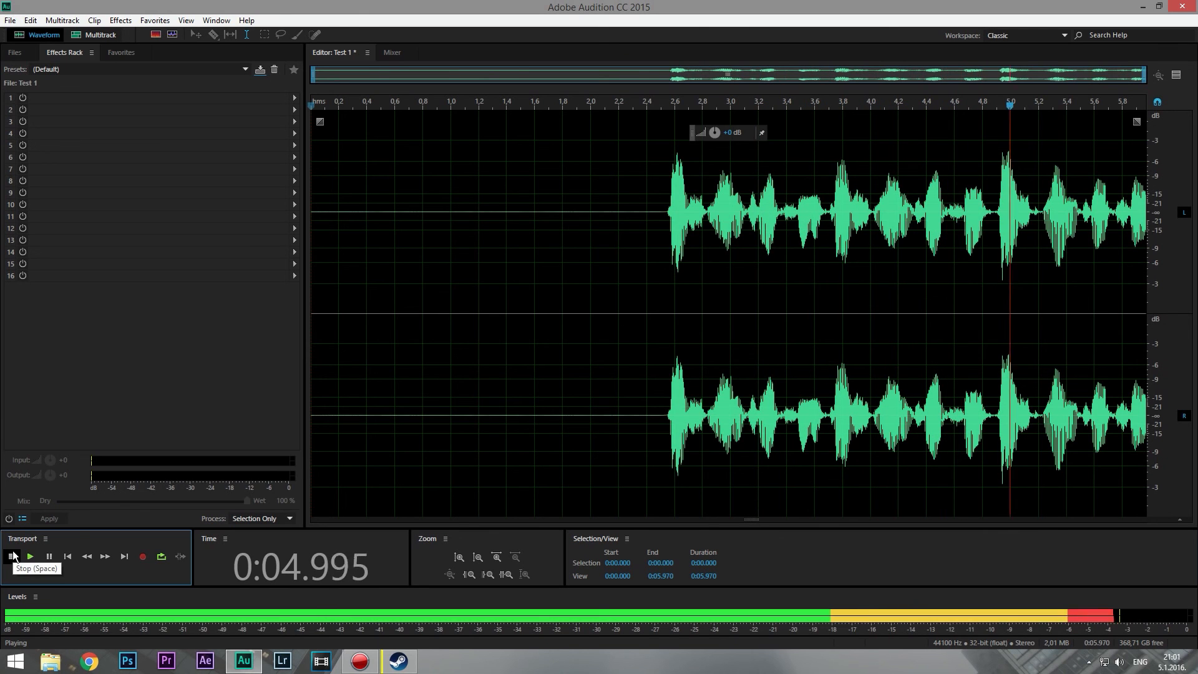
{"action": "left_click", "coordinate": [11, 556]}
{"action": "left_click", "coordinate": [329, 130]}
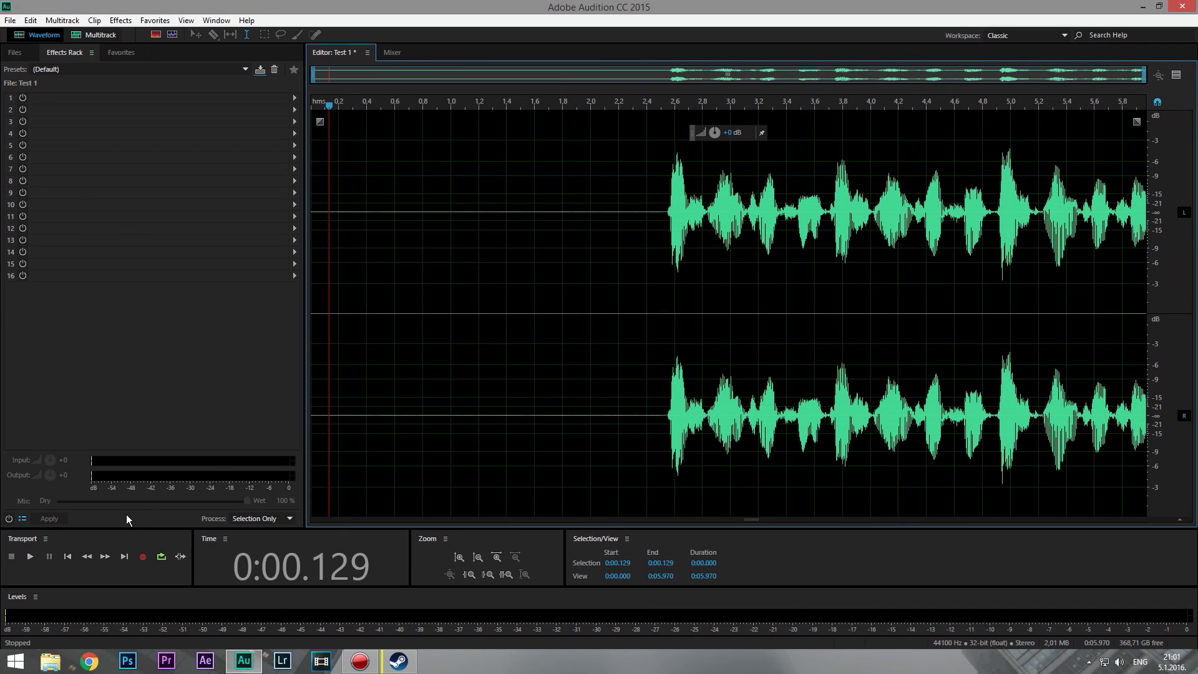
{"action": "left_click", "coordinate": [30, 556]}
{"action": "left_click", "coordinate": [11, 557]}
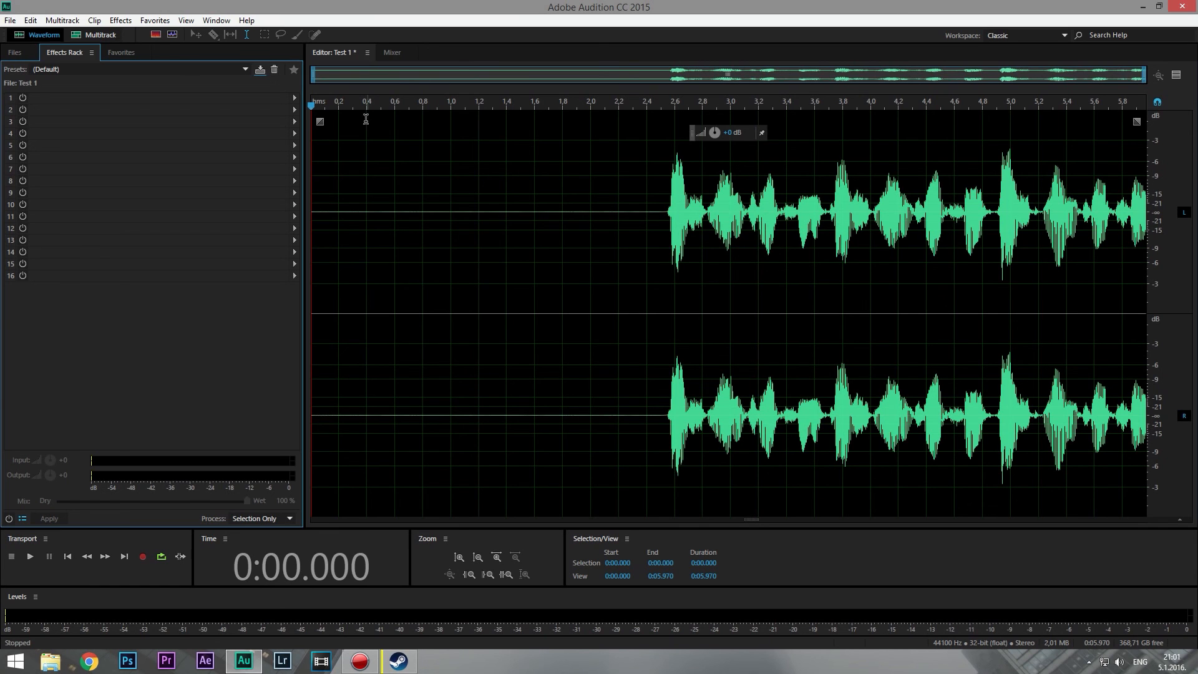
{"action": "key", "text": "space"}
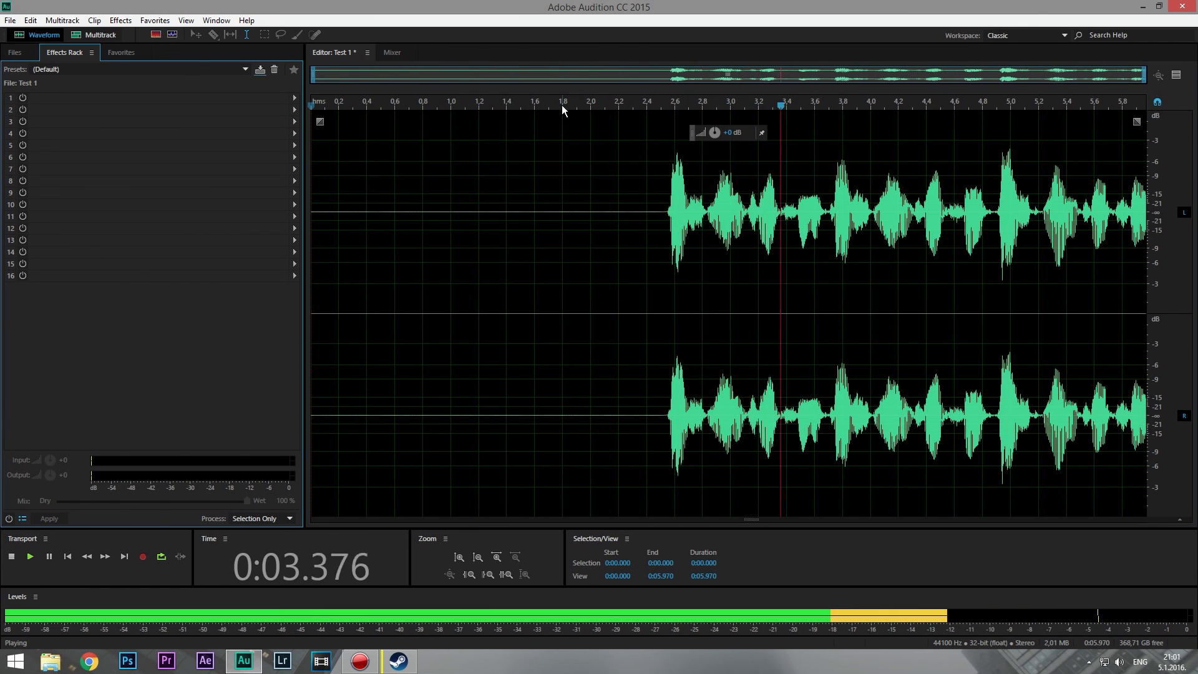
{"action": "key", "text": "space"}
{"action": "left_click_drag", "start_coordinate": [546, 99], "coordinate": [369, 99]}
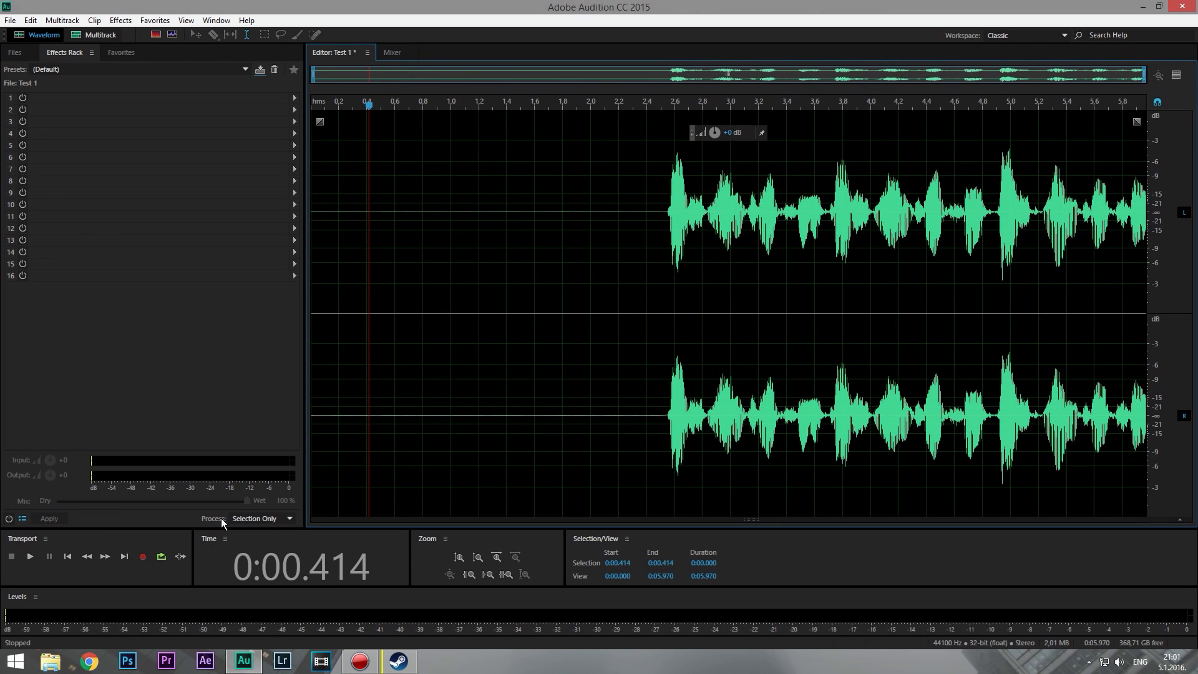
Start exporting the processed clip as a file and choose Wave PCM (*.wav, *.bwf) as the format.
{"action": "left_click", "coordinate": [11, 20]}
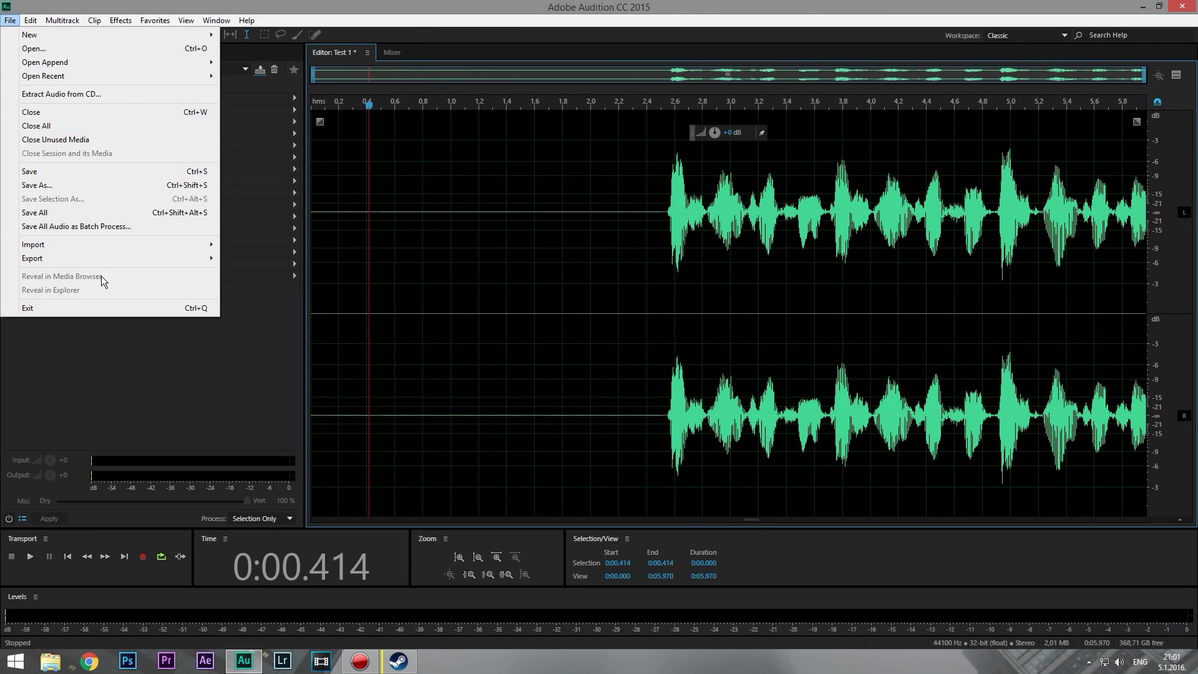
{"action": "mouse_move", "coordinate": [113, 258]}
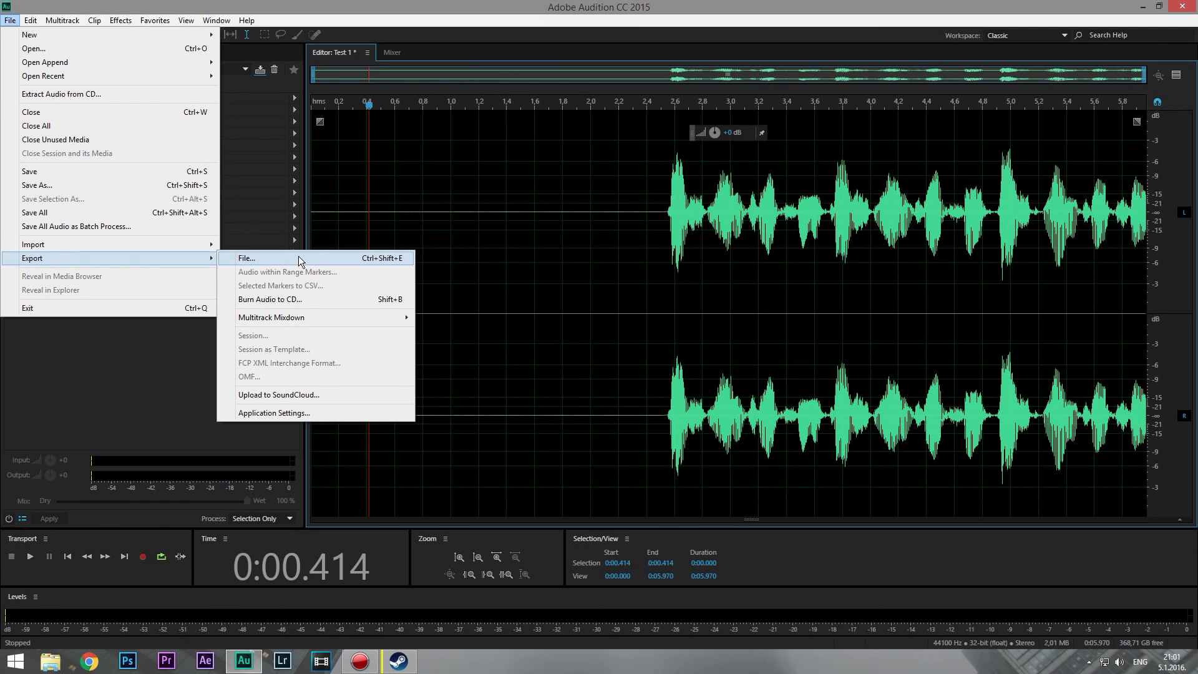
{"action": "left_click", "coordinate": [338, 259]}
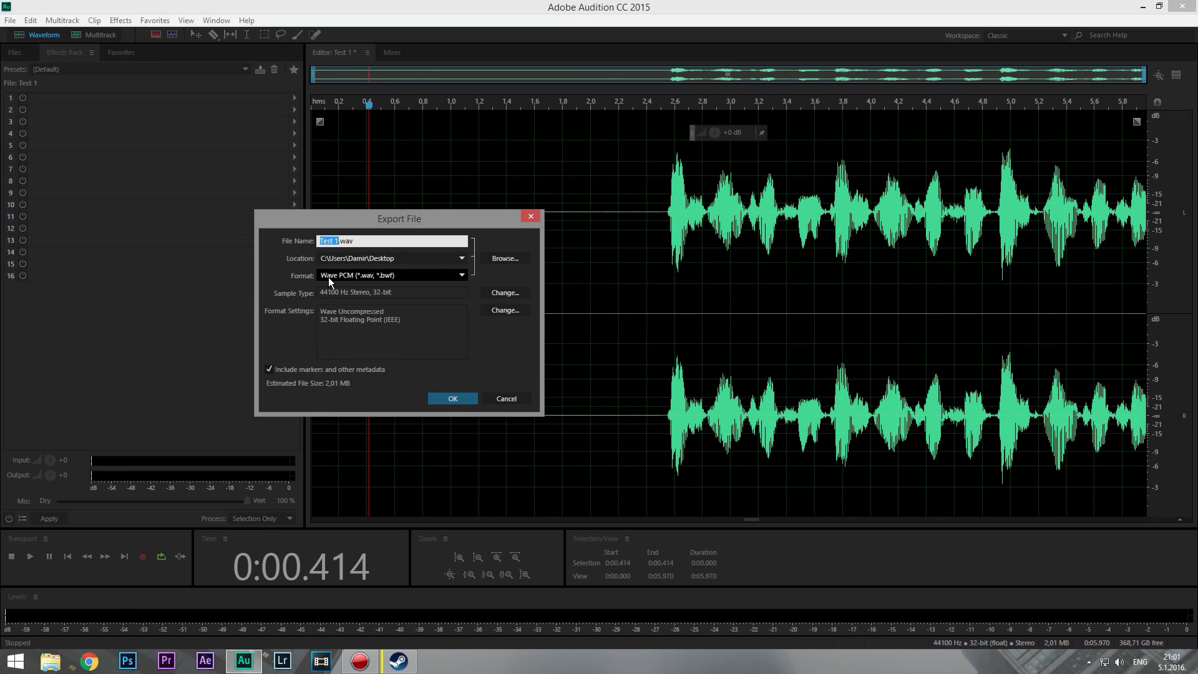
{"action": "left_click", "coordinate": [342, 276]}
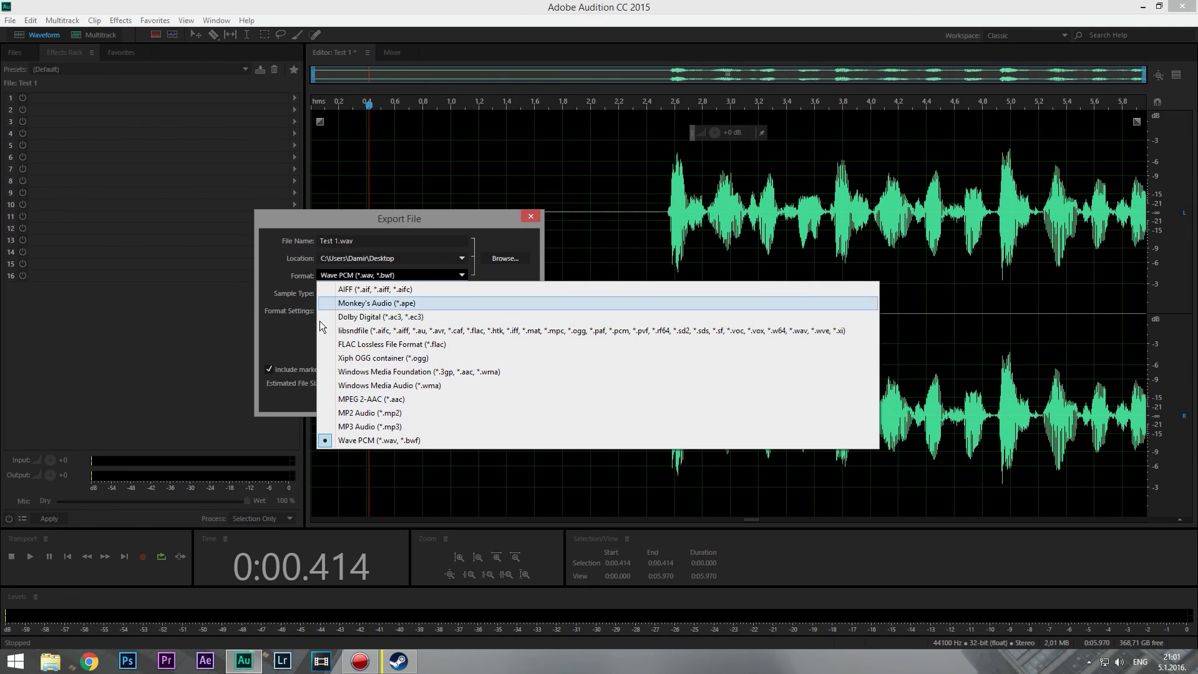
{"action": "left_click", "coordinate": [386, 441]}
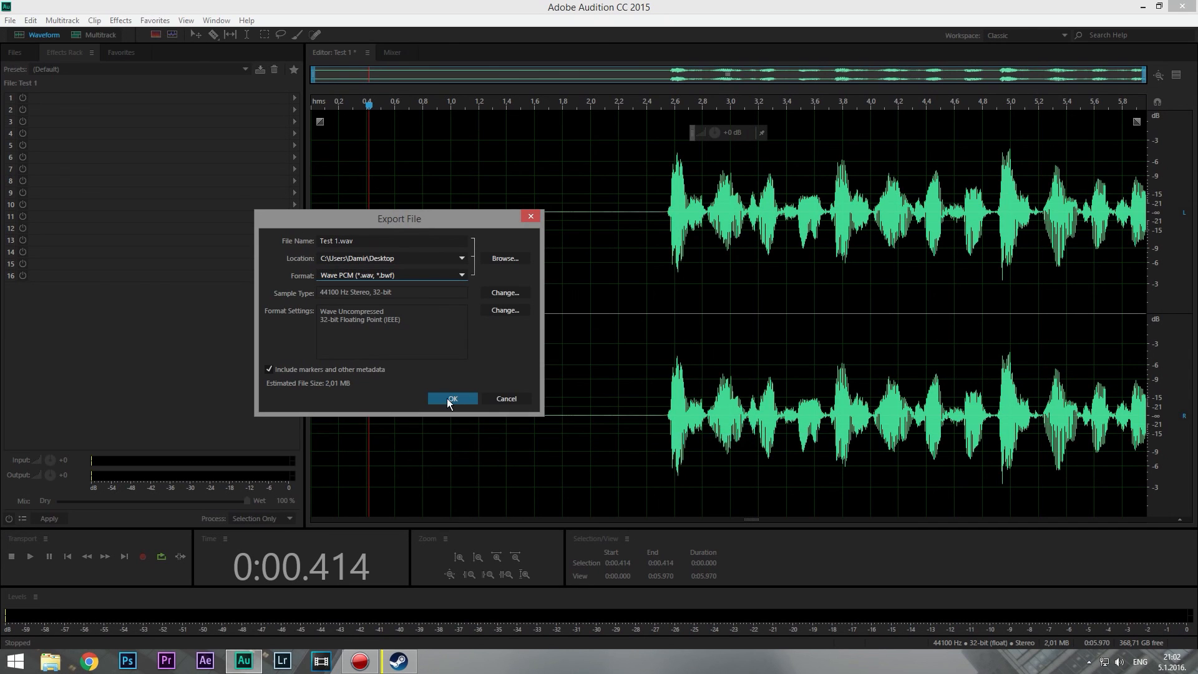
Name the export file TEST FINAL and export it to the Desktop.
{"action": "left_click", "coordinate": [367, 241]}
{"action": "type", "text": "TEST FINAL"}
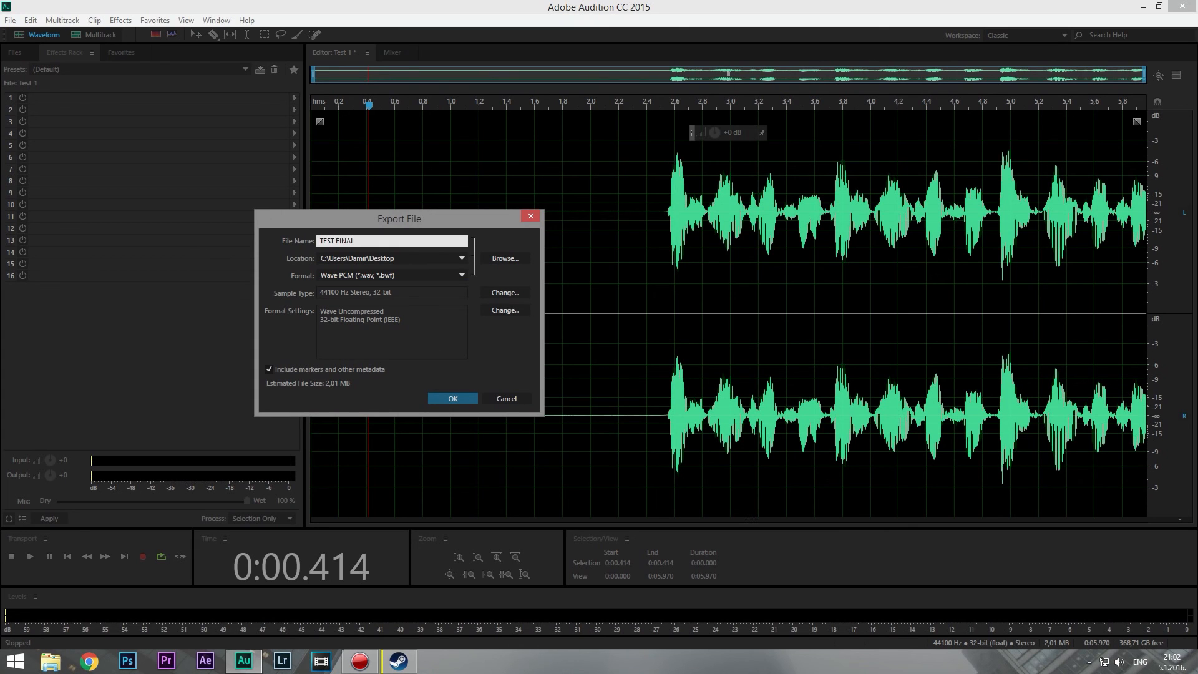
{"action": "left_click", "coordinate": [452, 398]}
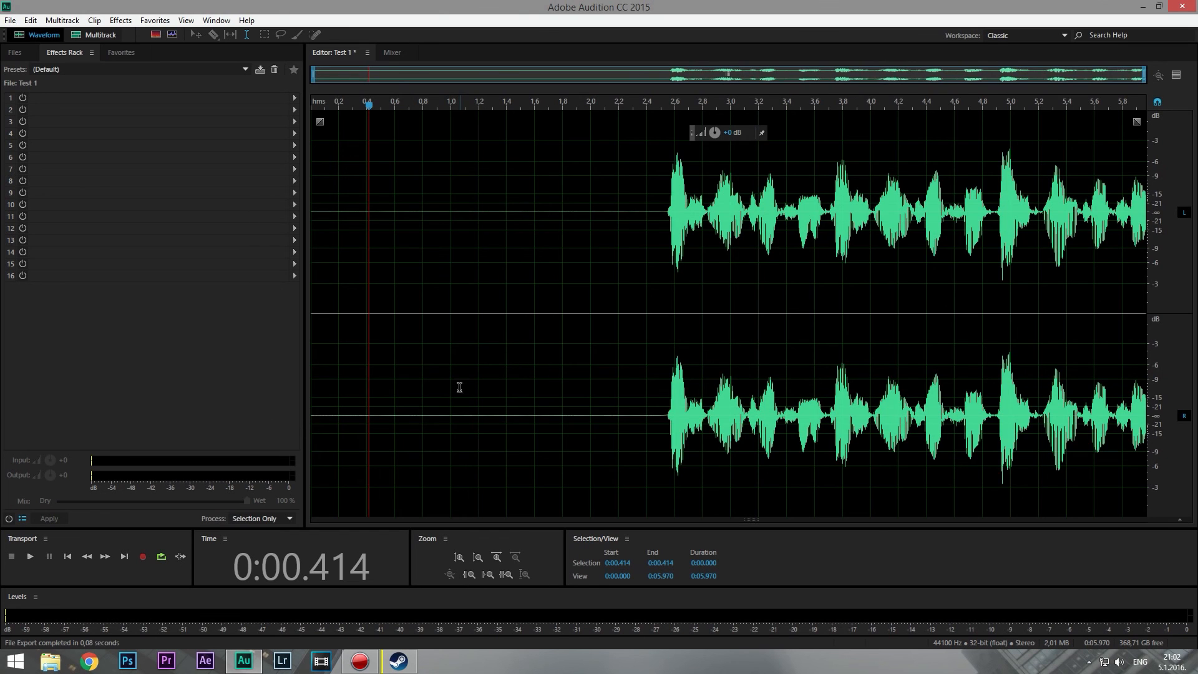
{"action": "left_click_drag", "start_coordinate": [397, 106], "coordinate": [420, 107]}
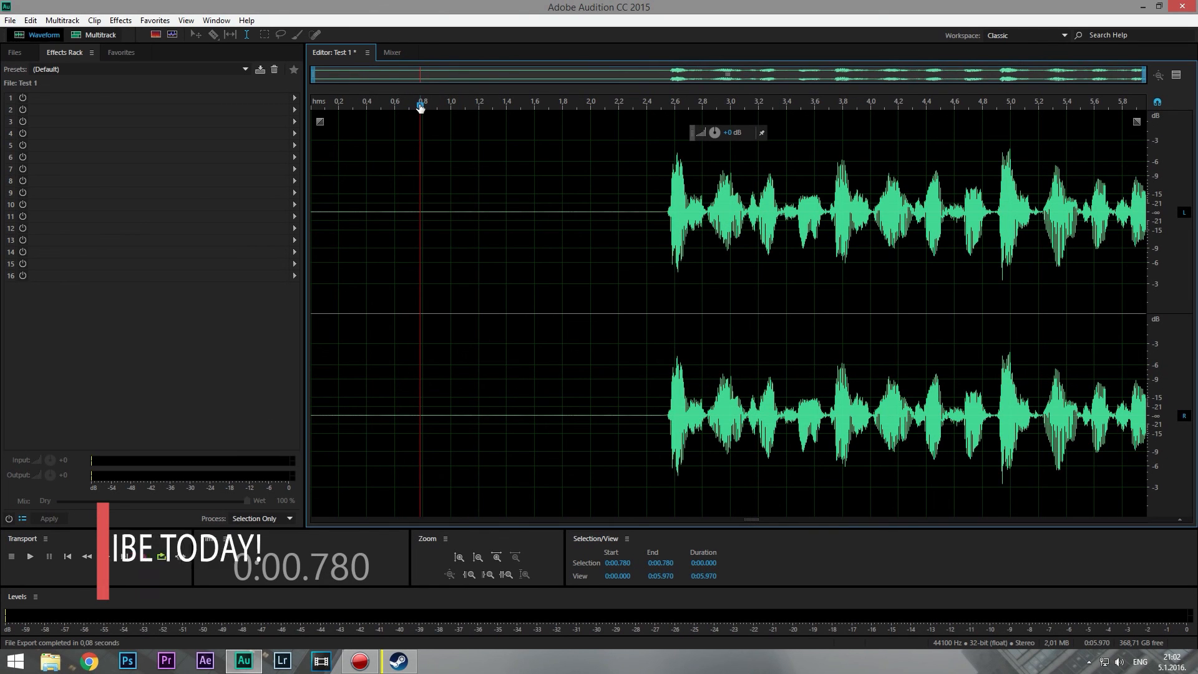